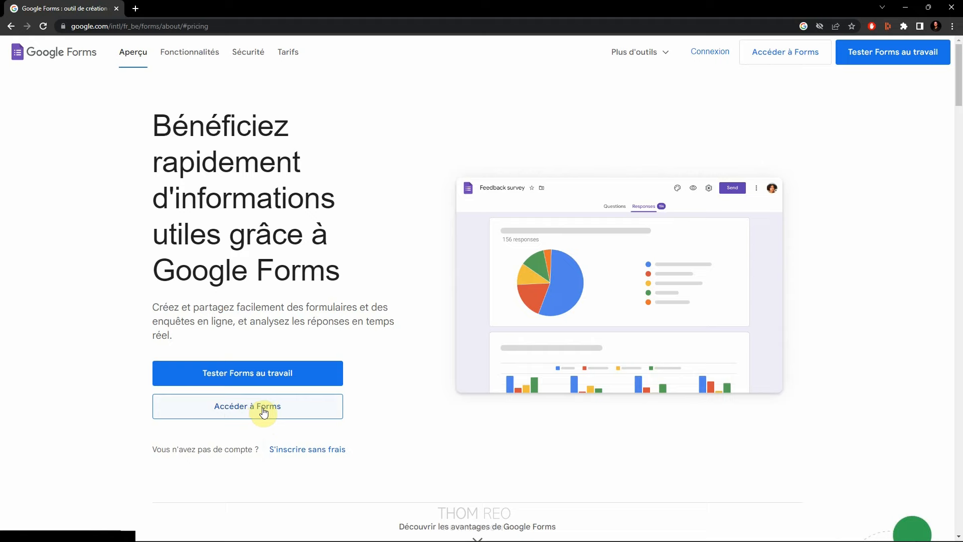
- Access Google Forms, browse the full template gallery and create a new blank form
left_click(262, 414)
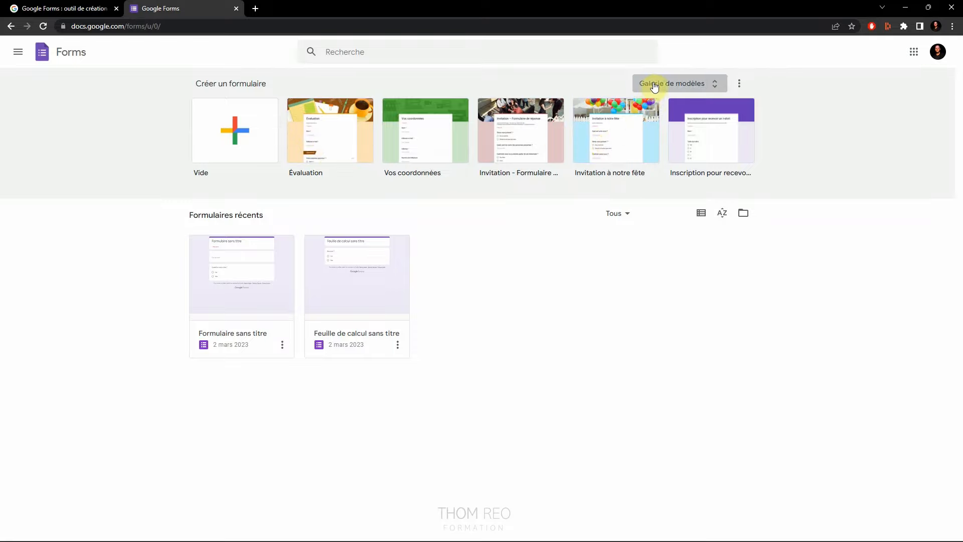
left_click(670, 84)
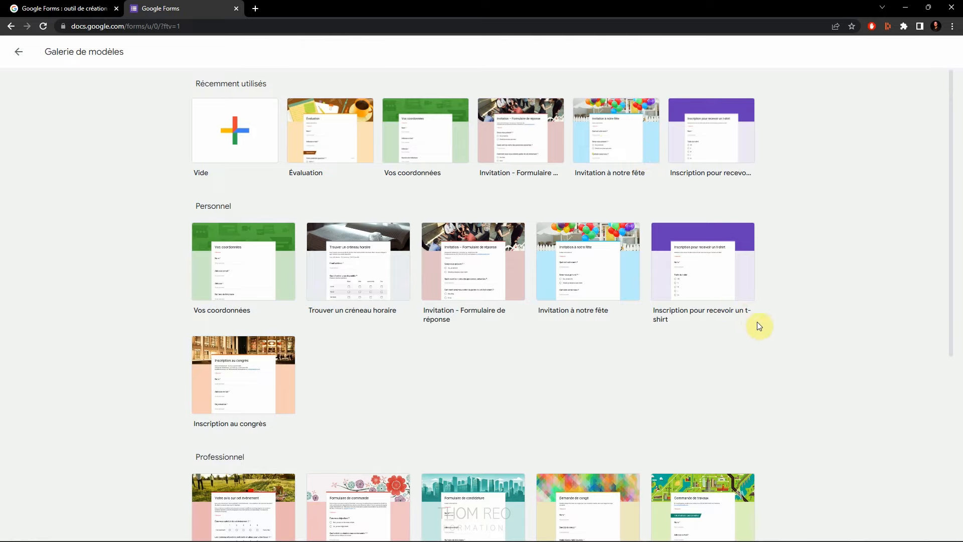
scroll(762, 327, "down", 3)
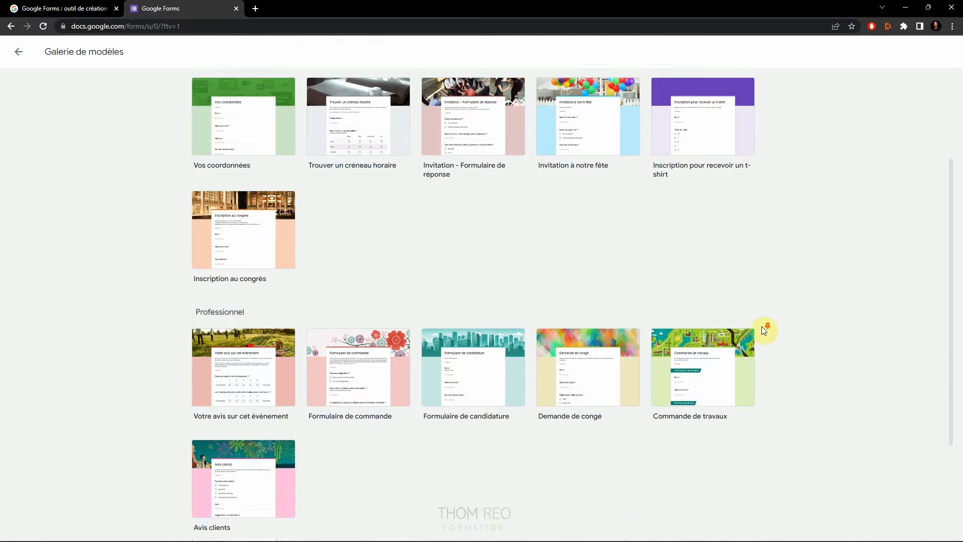
scroll(762, 326, "down", 3)
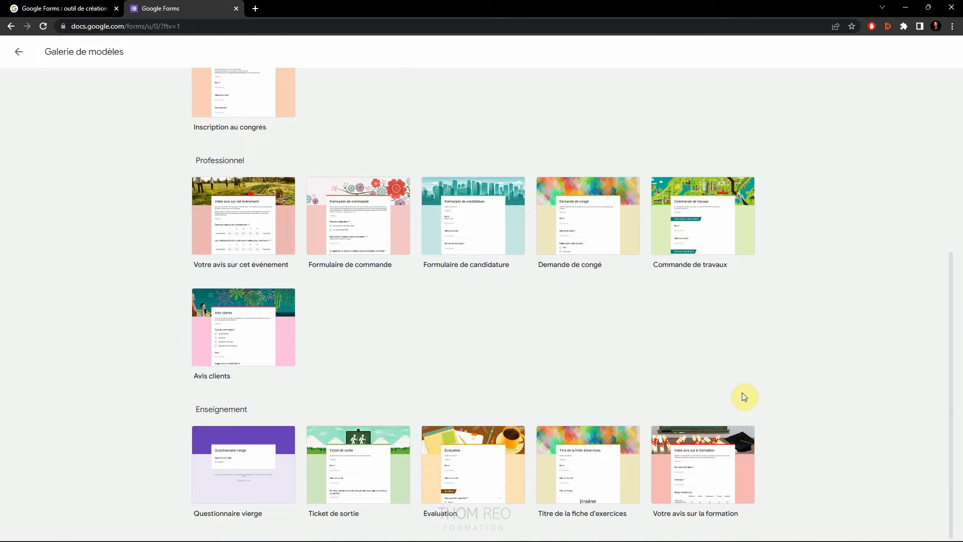
scroll(474, 391, "up", 6)
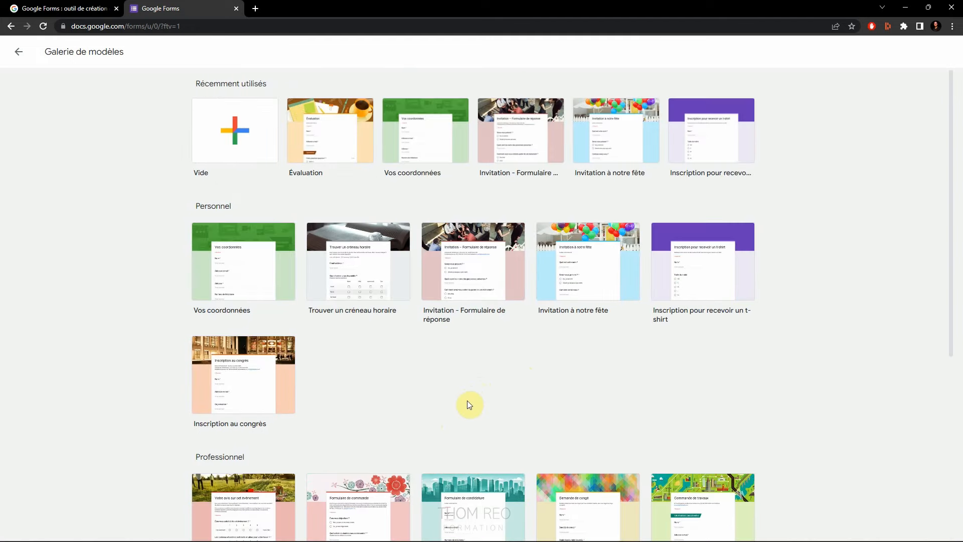
left_click(210, 132)
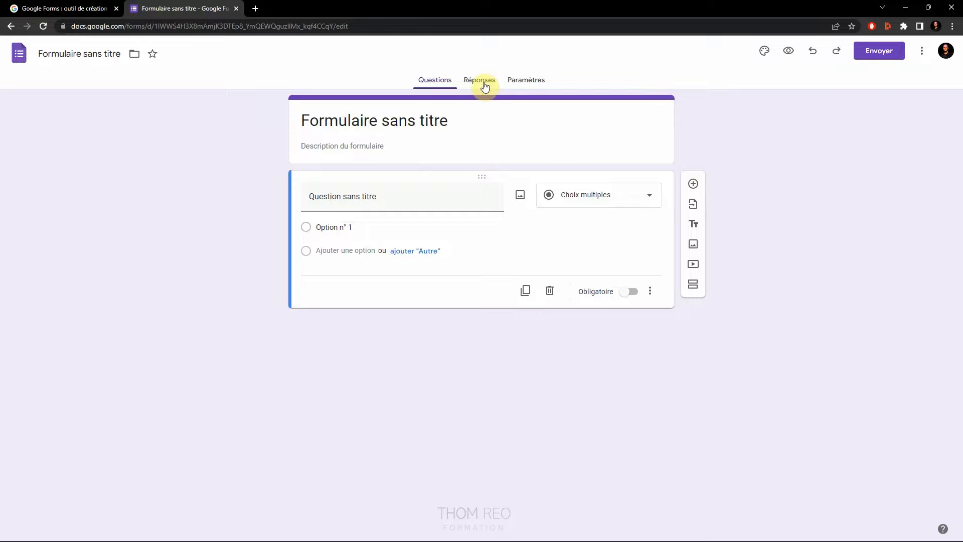
- Look over the form's settings, return to its questions and name the form file "Sondage1"
left_click(525, 84)
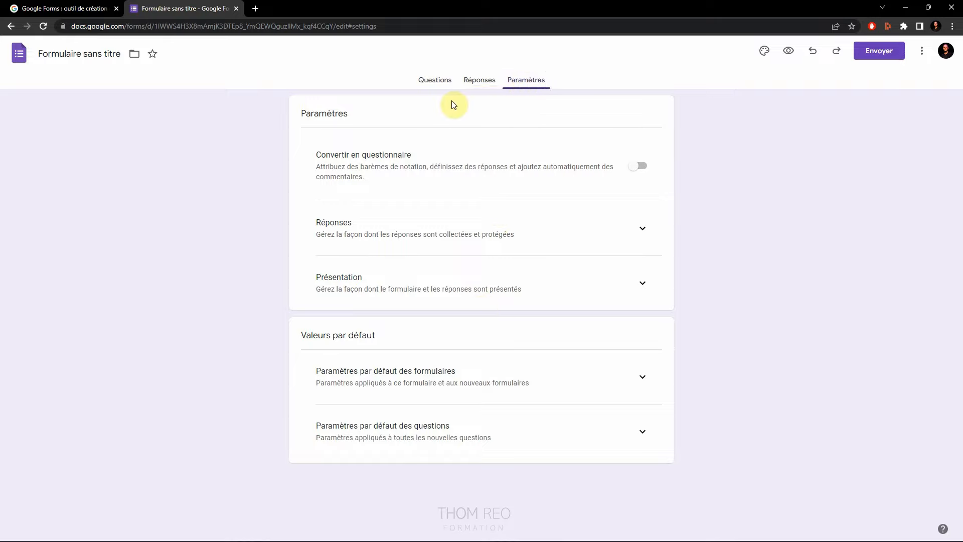
left_click(435, 82)
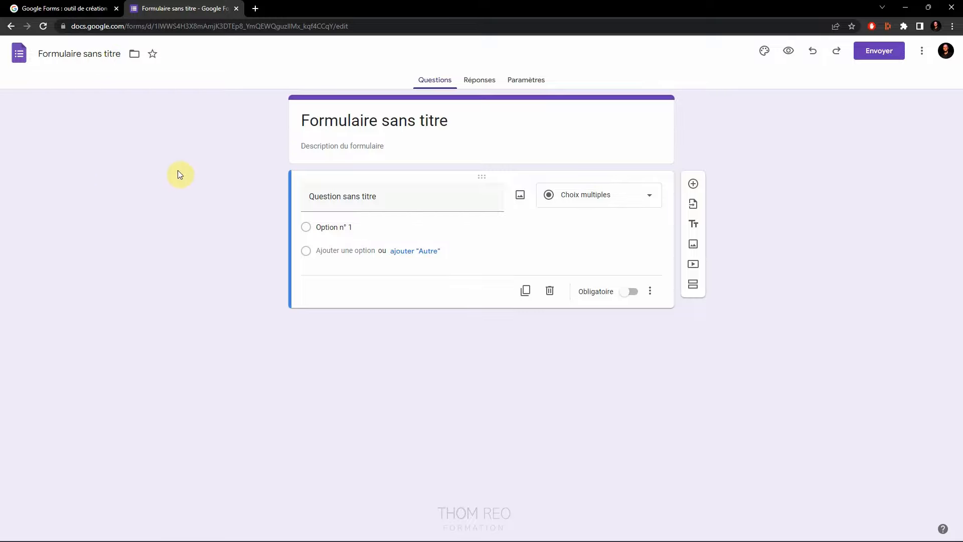
left_click(81, 53)
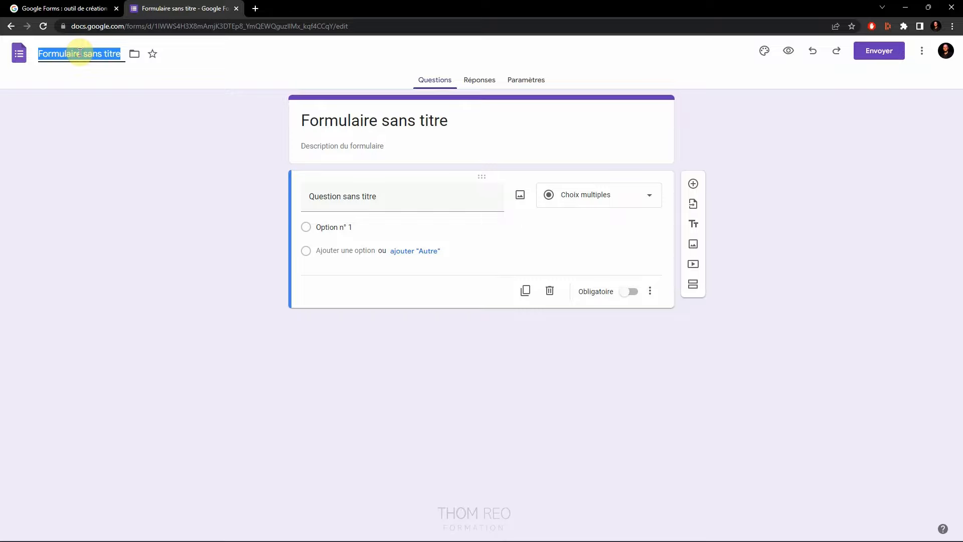
type("Sondage1")
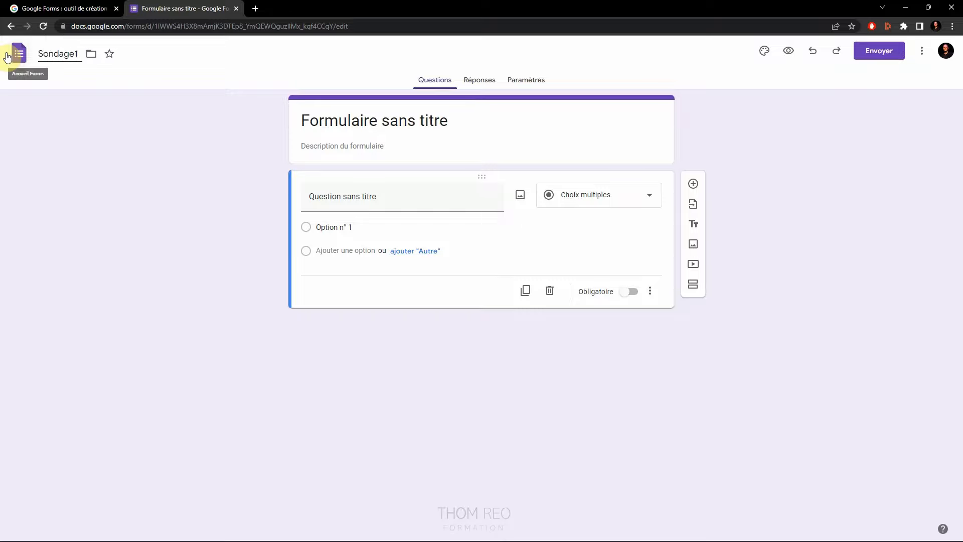
left_click(131, 129)
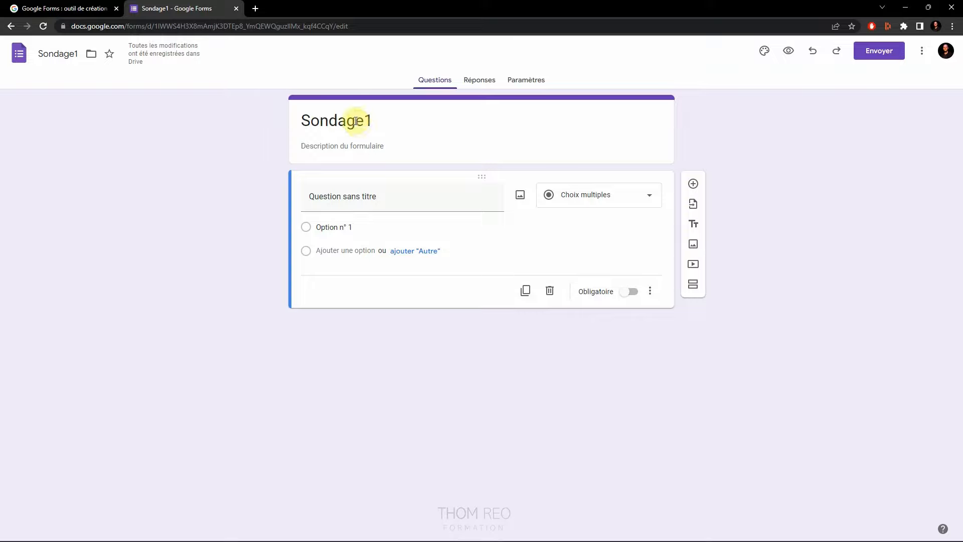
- Change the heading at the top of the form to "Formations pour chats" and format it in bold only
left_click(352, 120)
left_click_drag(386, 119, 296, 127)
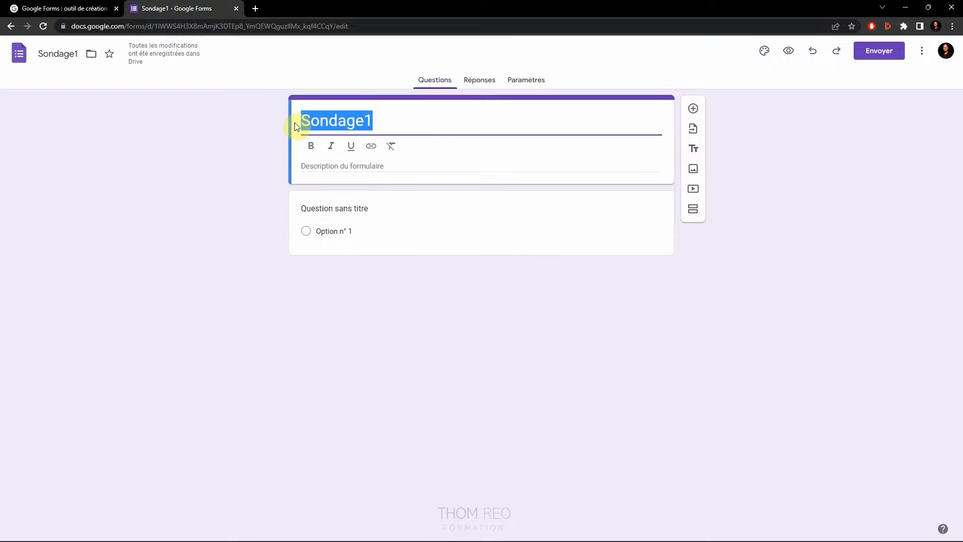
type("Formations pour chats")
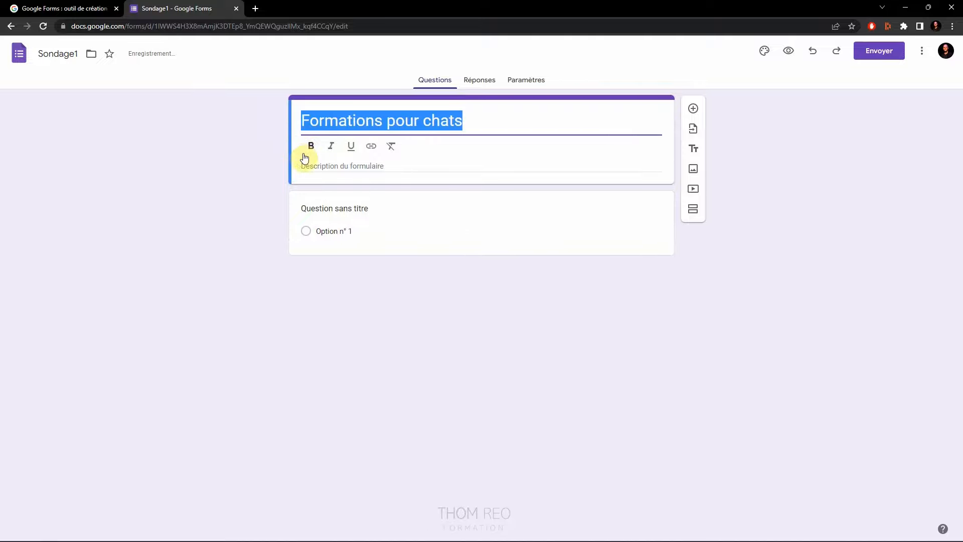
left_click(311, 146)
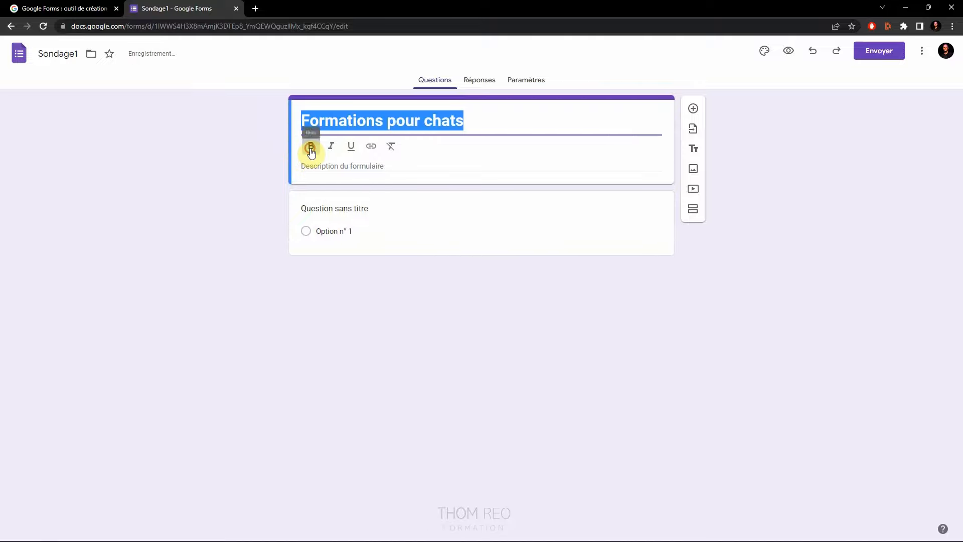
left_click(331, 147)
left_click(352, 146)
left_click(338, 148)
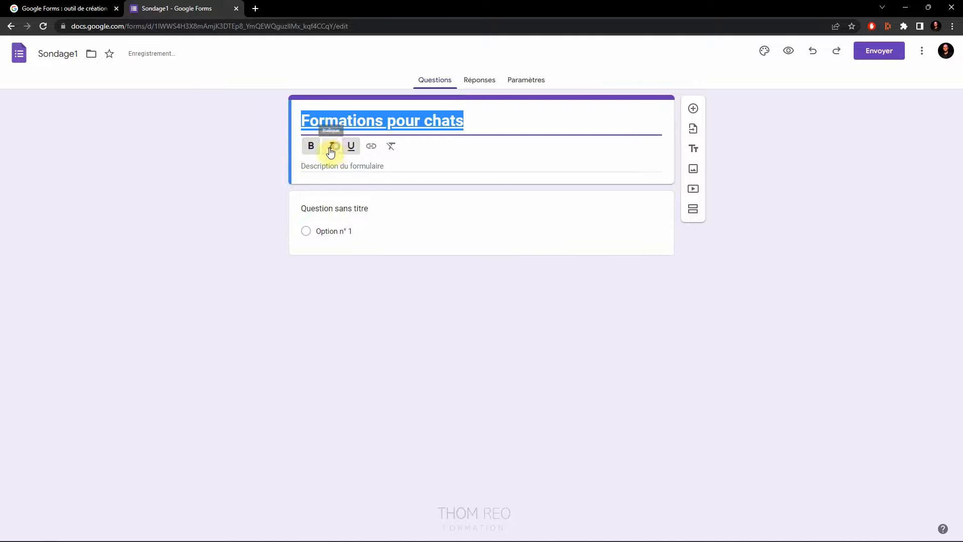
left_click(352, 148)
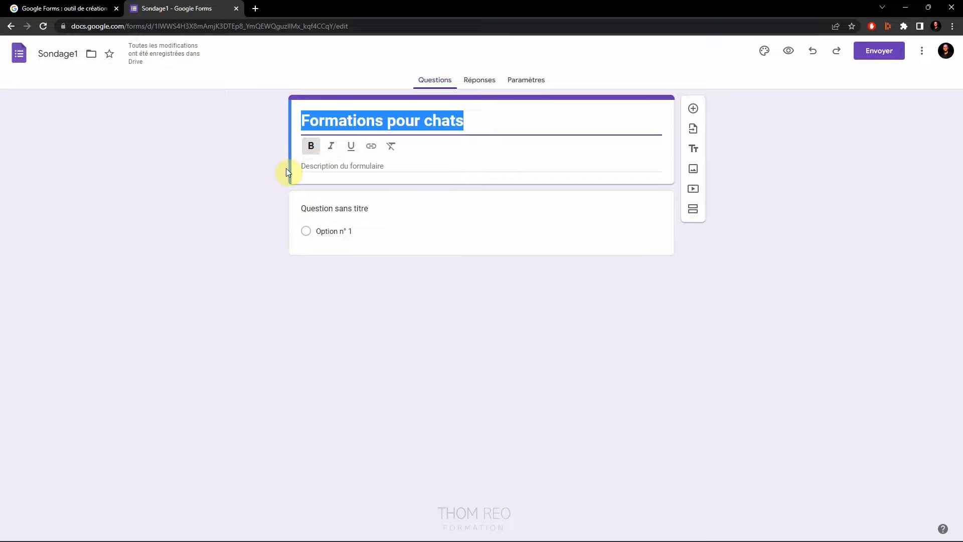
left_click(223, 173)
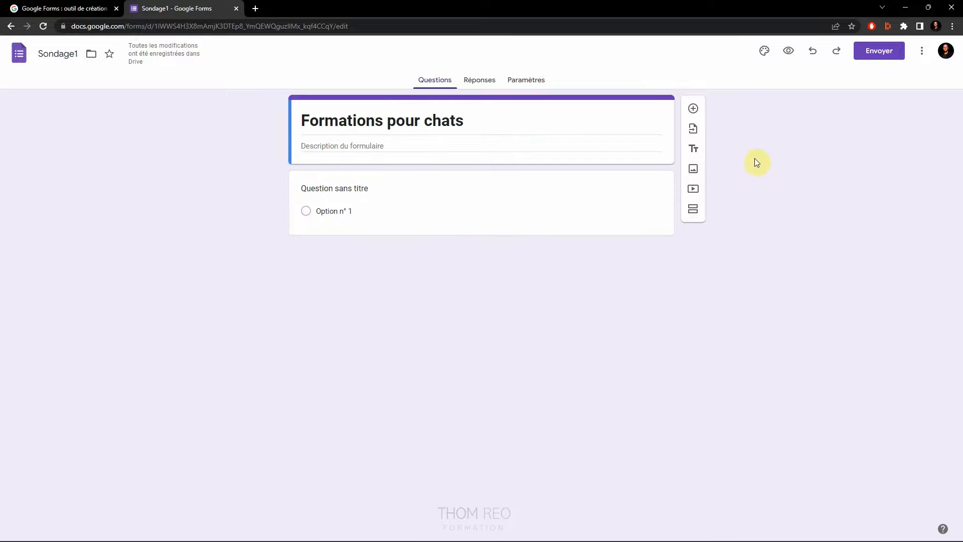
- Try importing the short-answer question, the two-option multiple-choice question and the section with "J'aimerais que mon animal apprenne à..." from "Formulaire sans titre"
left_click(693, 130)
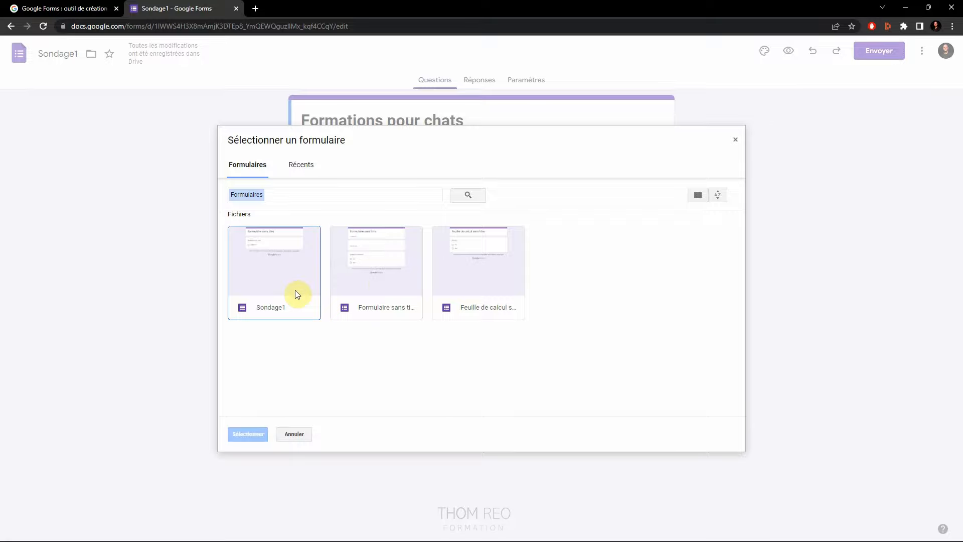
left_click(383, 261)
left_click(248, 434)
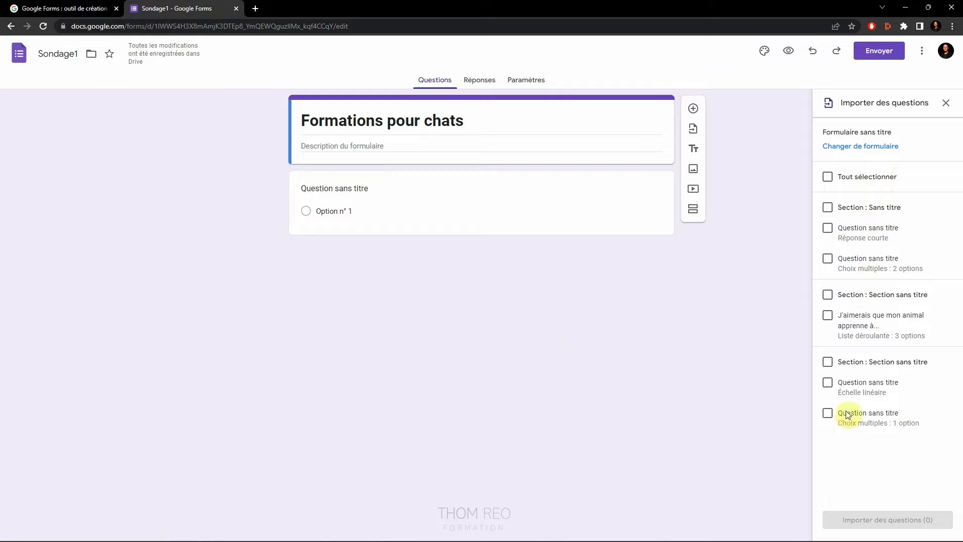
left_click(828, 228)
left_click(828, 258)
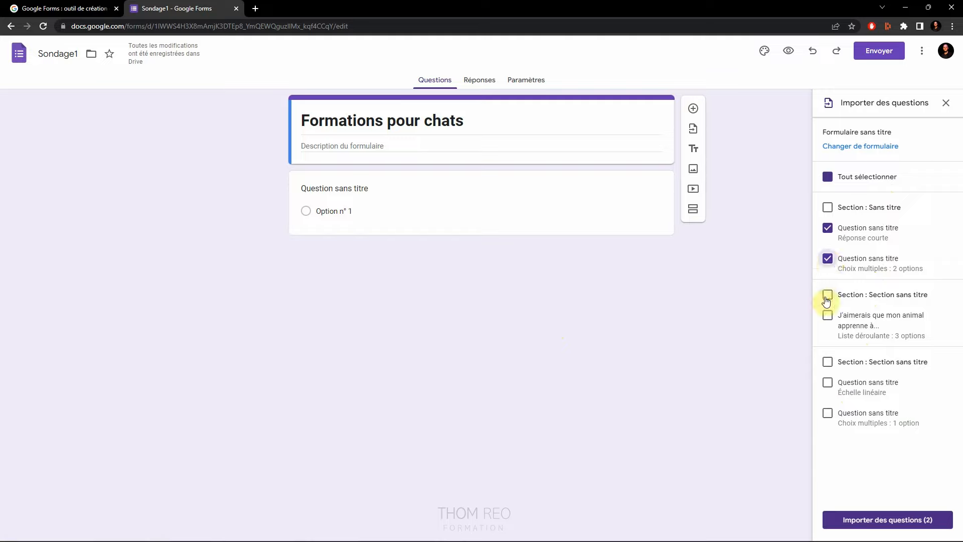
left_click(828, 294)
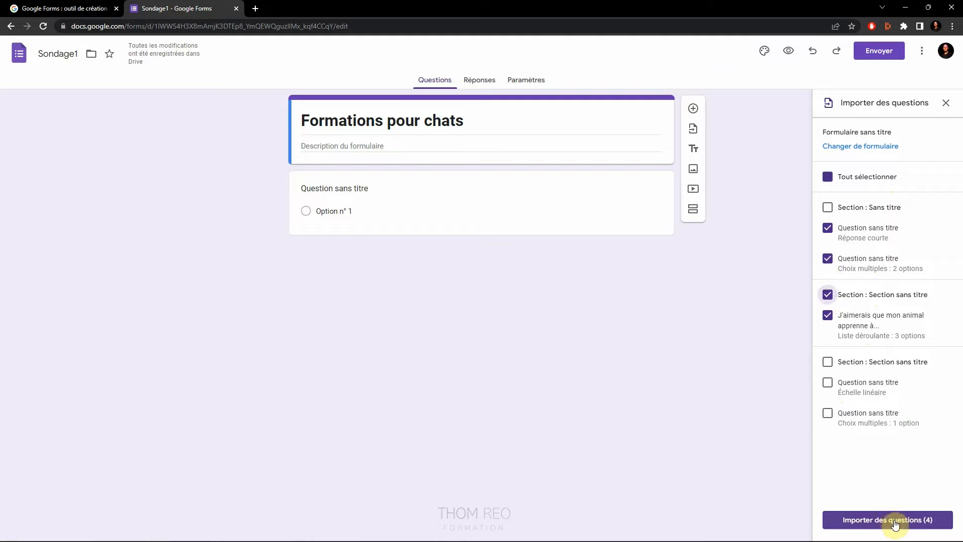
left_click(896, 525)
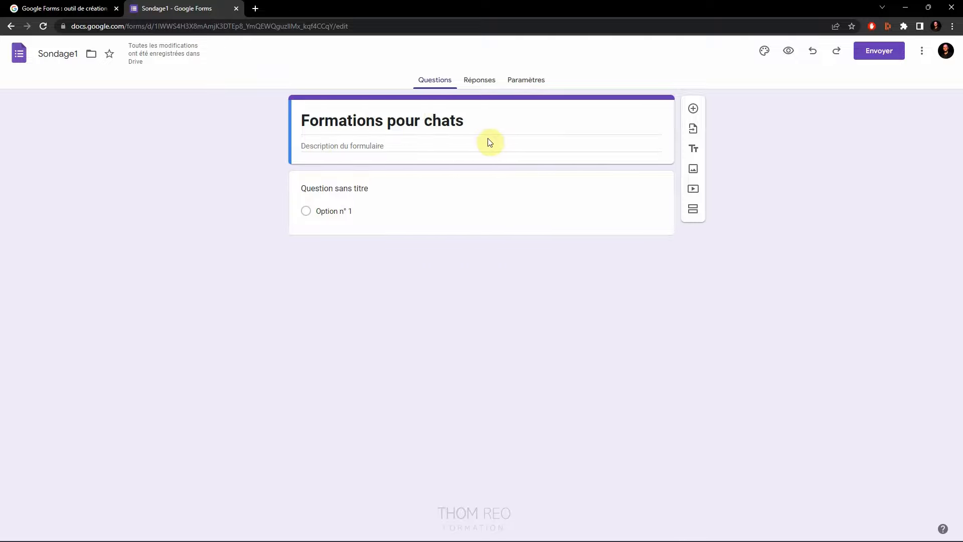
- Add a title and description block named "Partie 2", and move it below the untitled question and back above it
left_click(692, 149)
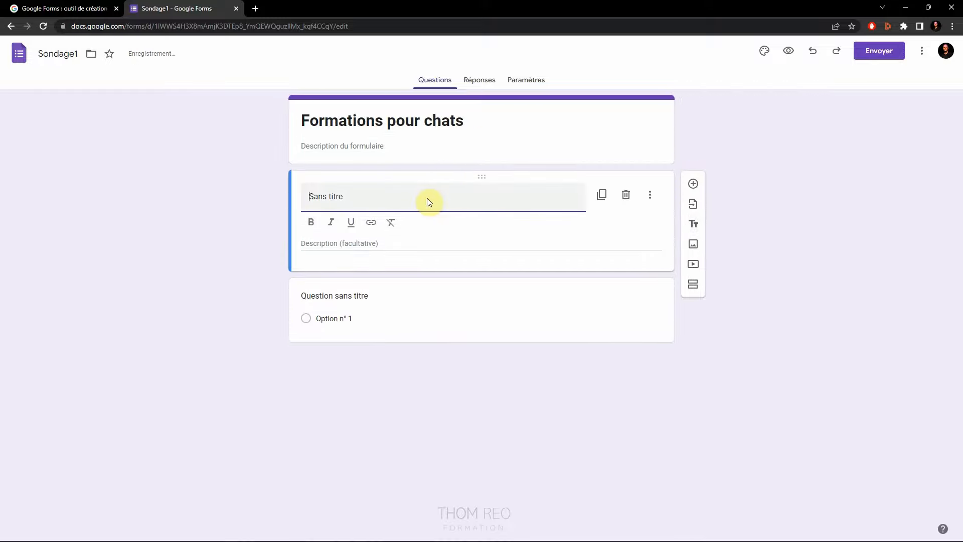
type("Partie 2")
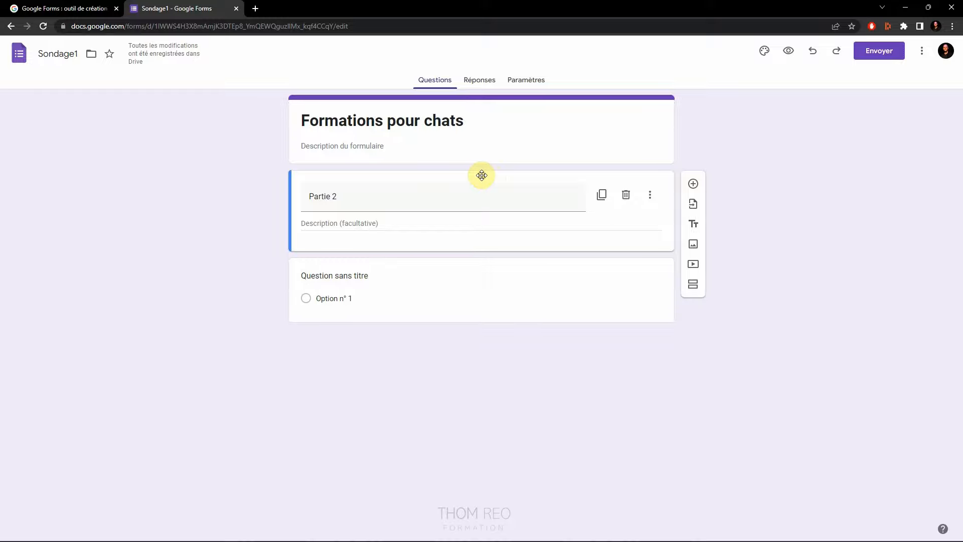
left_click_drag(482, 175, 471, 289)
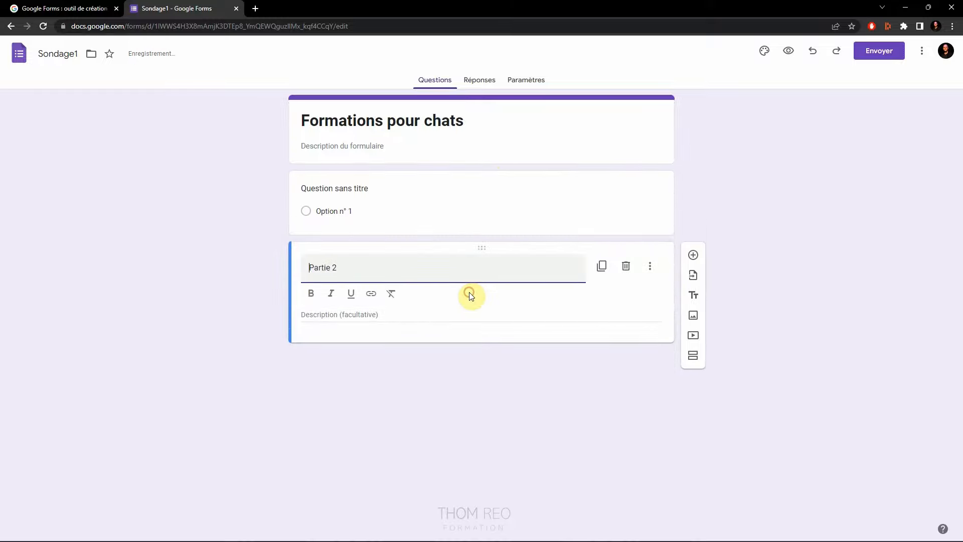
left_click_drag(483, 249, 481, 287)
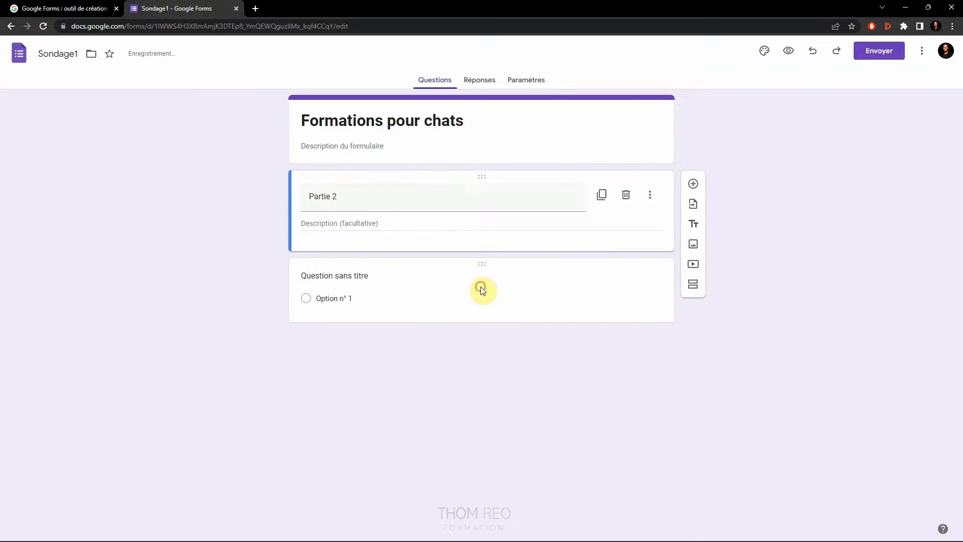
- Duplicate the "Partie 2" block with the copy's description turned off, and delete both blocks
left_click(602, 195)
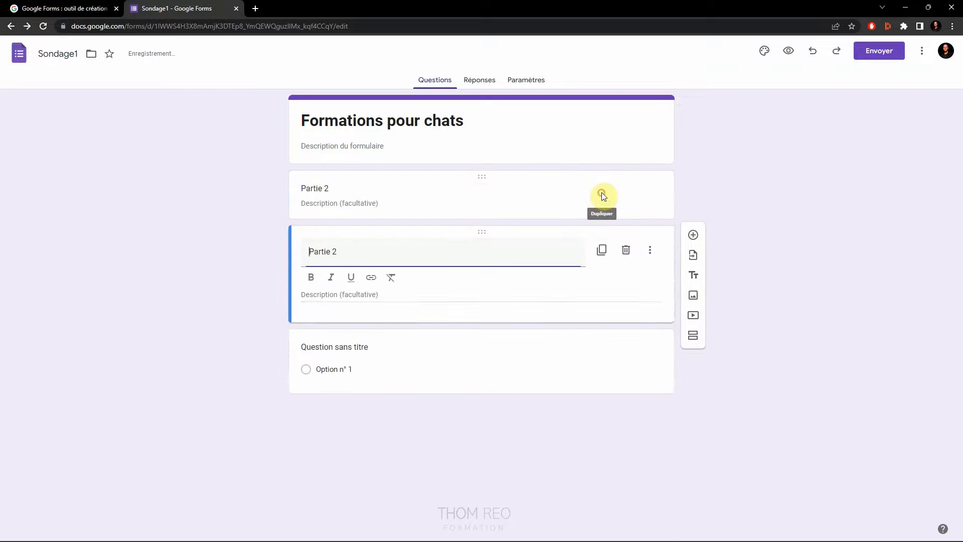
left_click(651, 251)
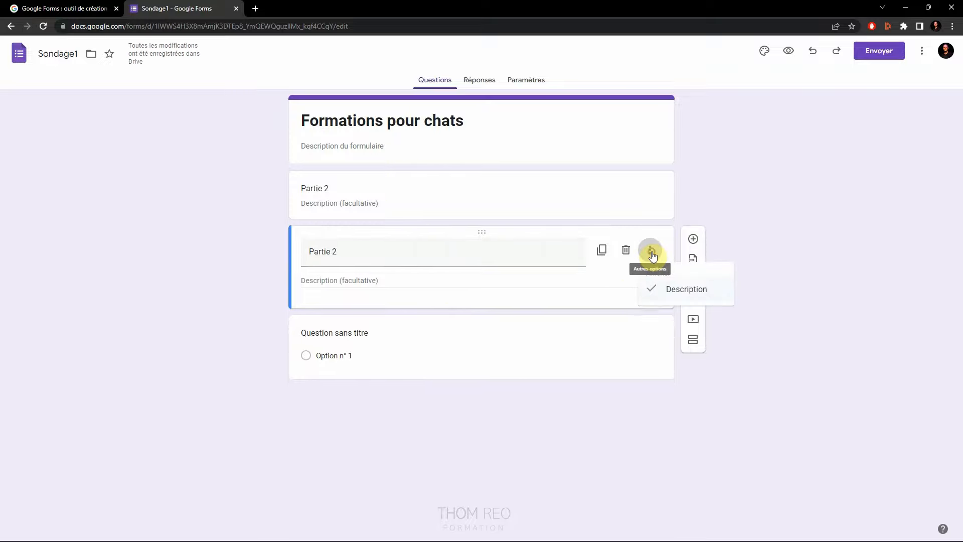
left_click(669, 289)
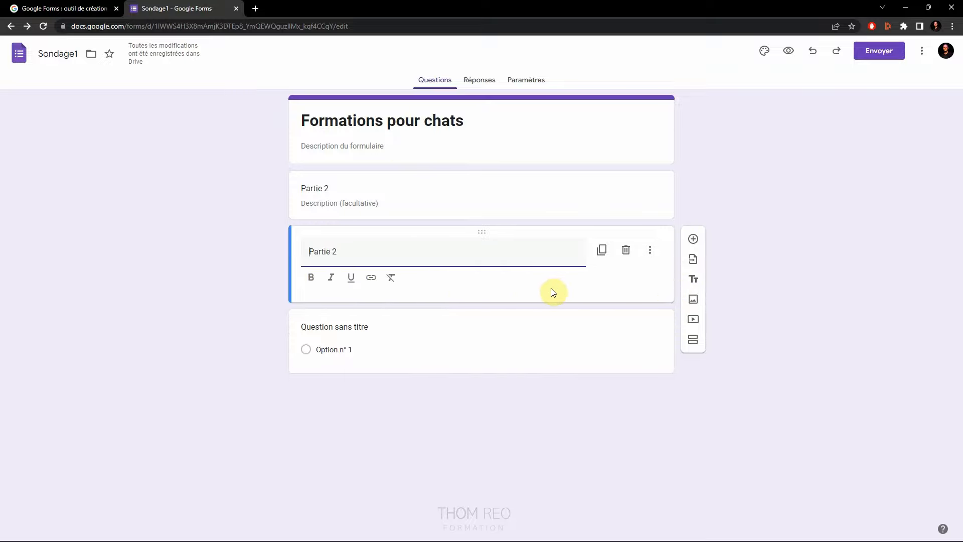
left_click(626, 253)
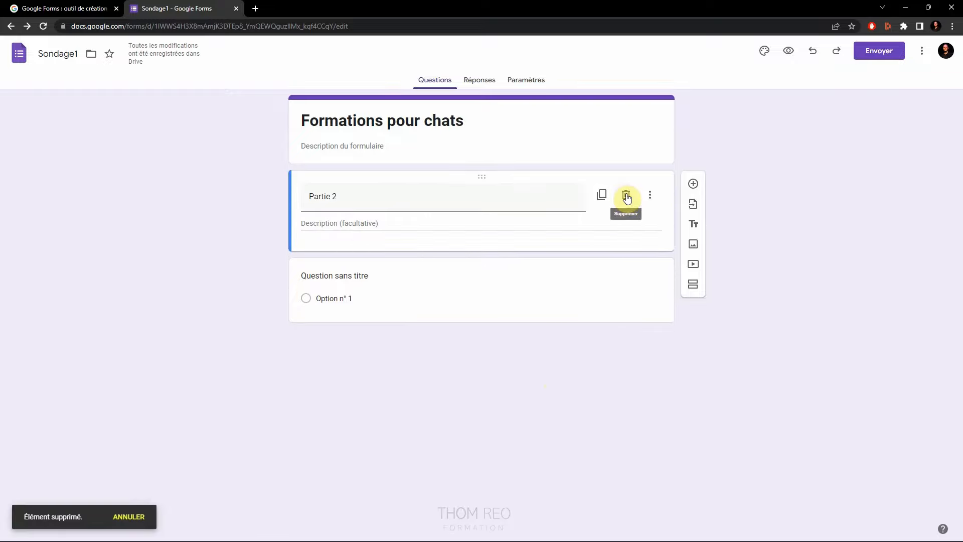
left_click(627, 196)
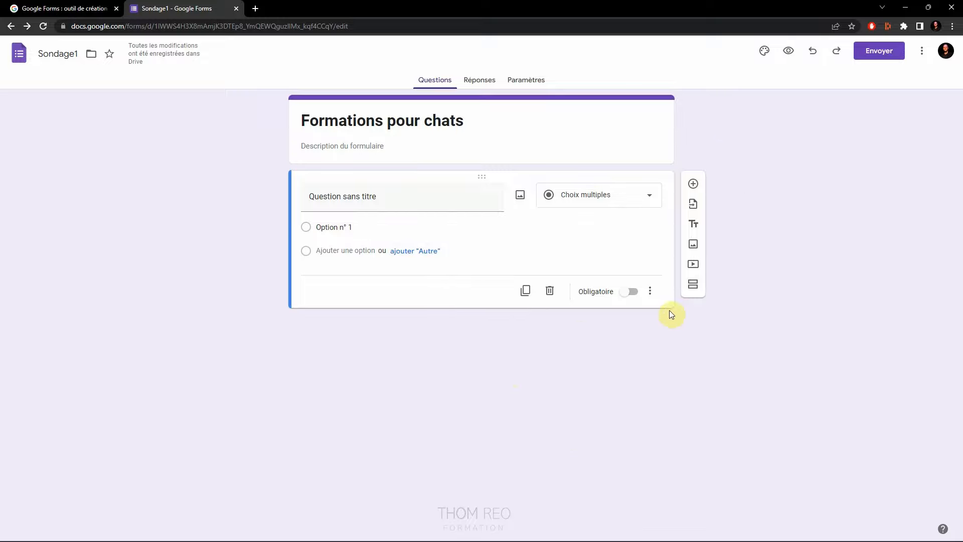
- Add a new section after the untitled question and set that question's text to "Vivez-vous avec un chat ?"
left_click(693, 284)
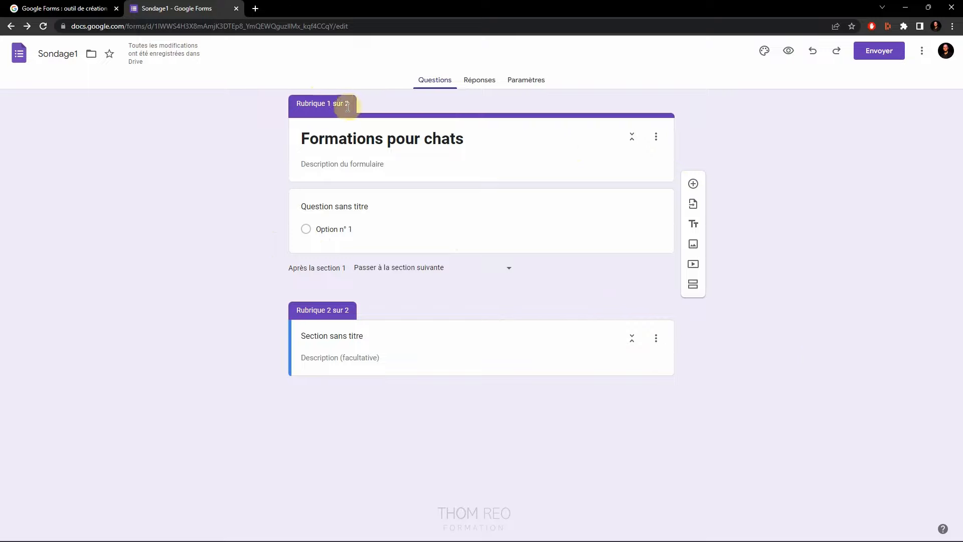
left_click(349, 206)
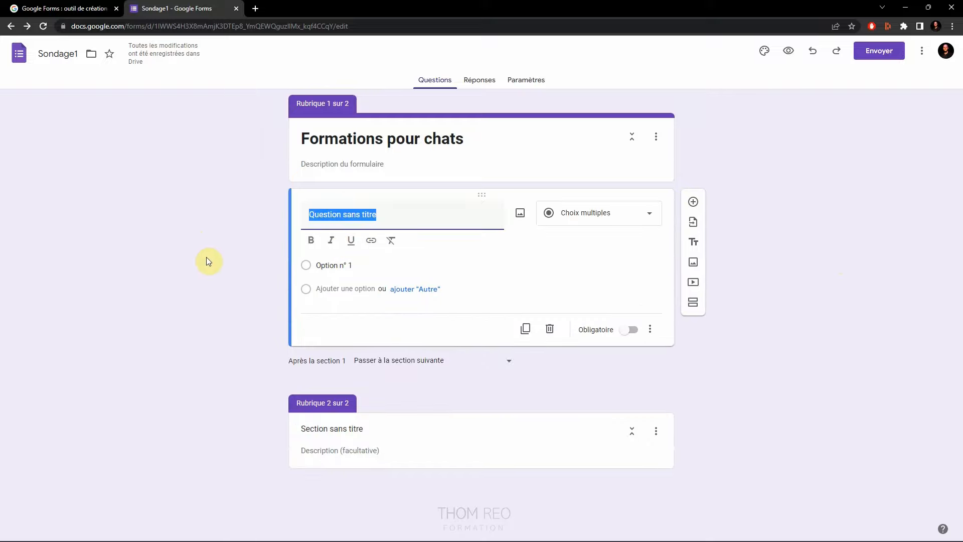
type("Vivez-vous avec un chat ?")
left_click(640, 263)
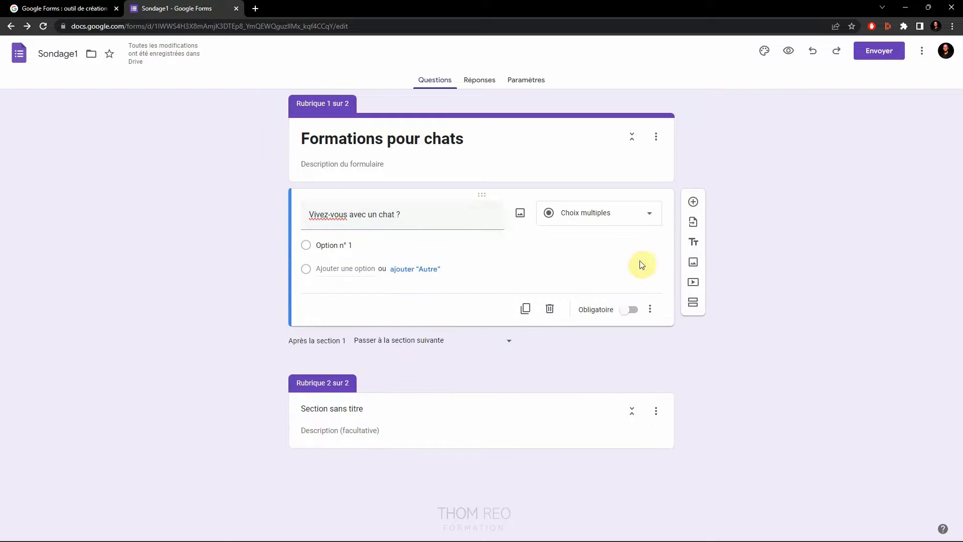
- Keep "Vivez-vous avec un chat ?" as Choix multiples, give it the options Oui and Non, and make it required
left_click(594, 216)
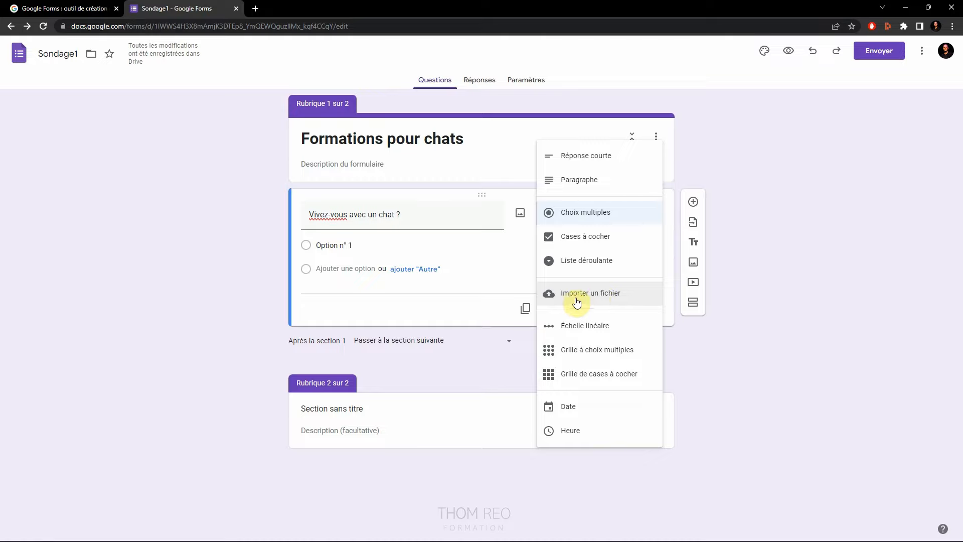
left_click(587, 212)
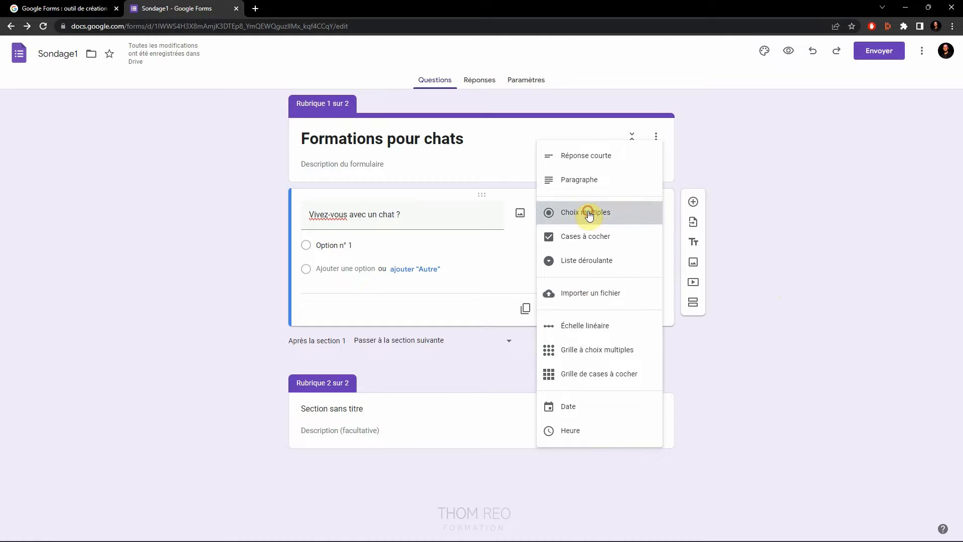
left_click(335, 250)
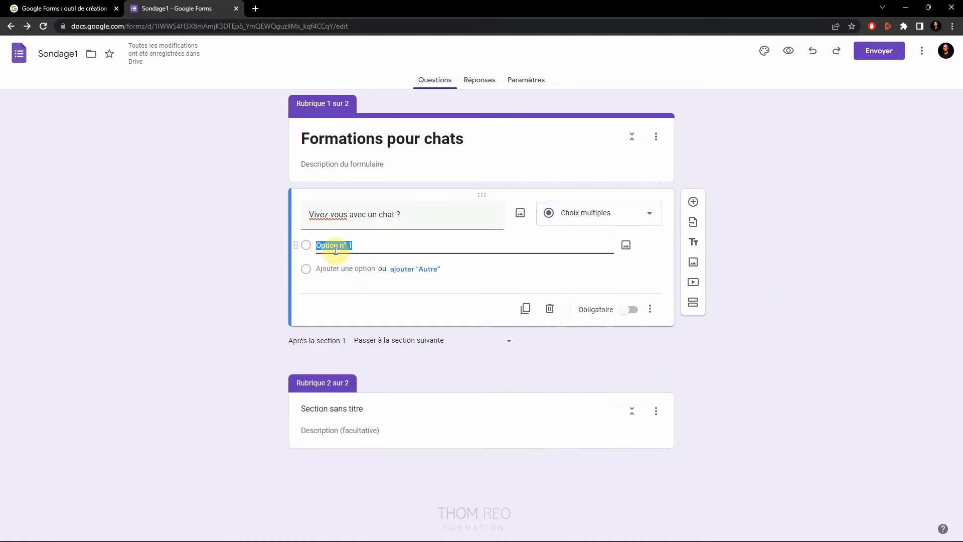
type("Oui")
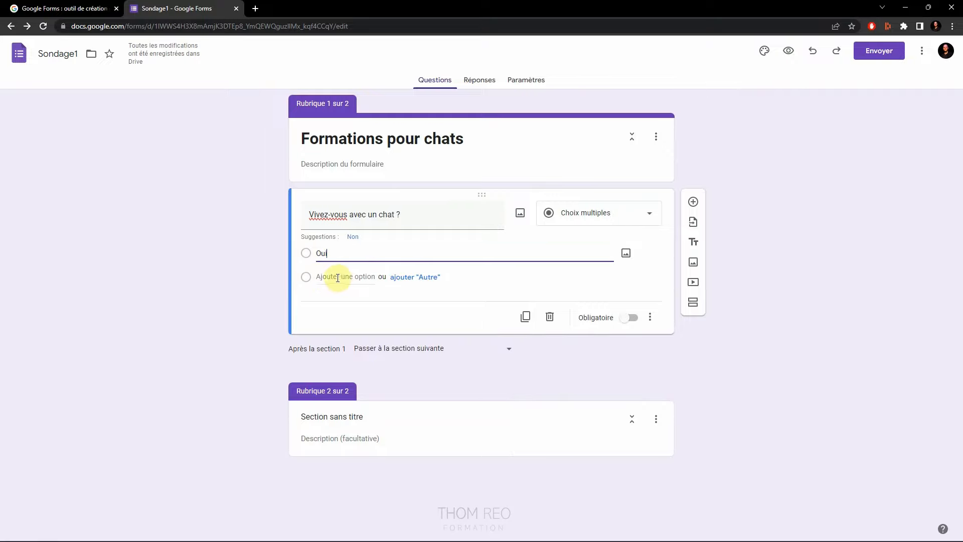
left_click(342, 277)
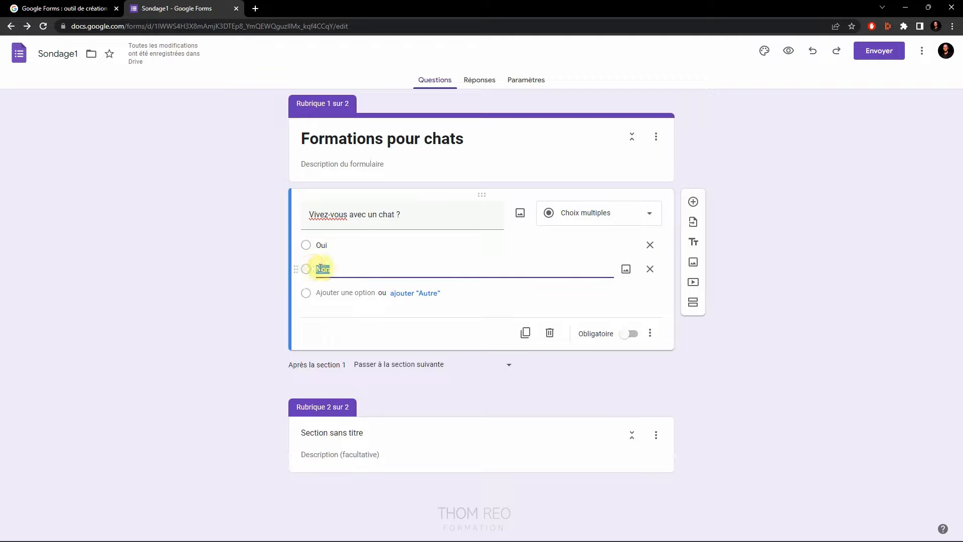
left_click(601, 365)
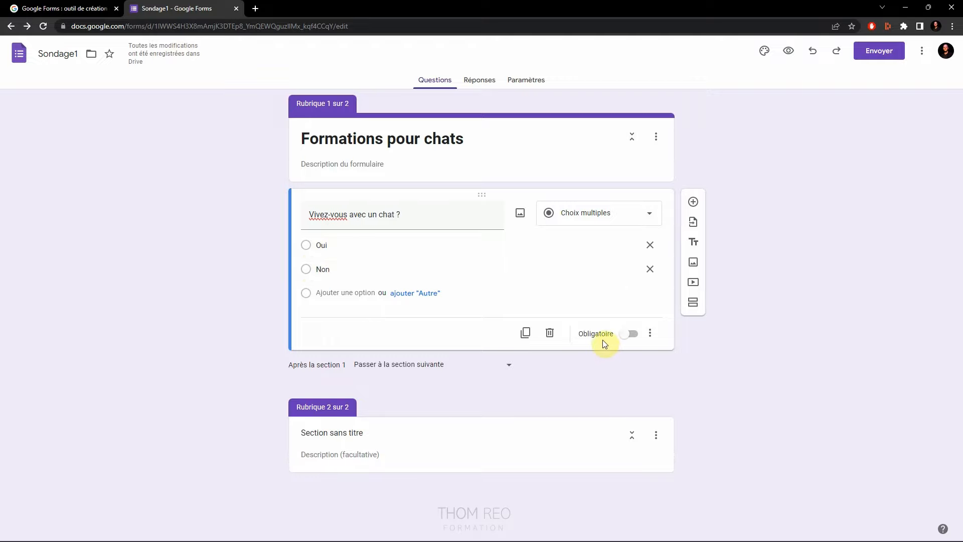
left_click(634, 336)
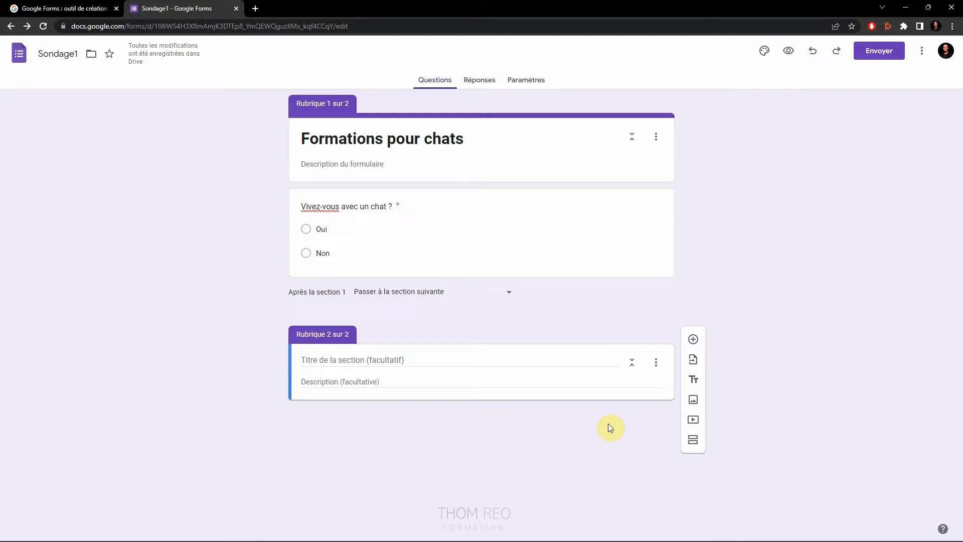
- Add the question "Comptez-vous adopter un chat prochainement ?" with options Oui and Non to section 2, and add a third section after it
left_click(693, 339)
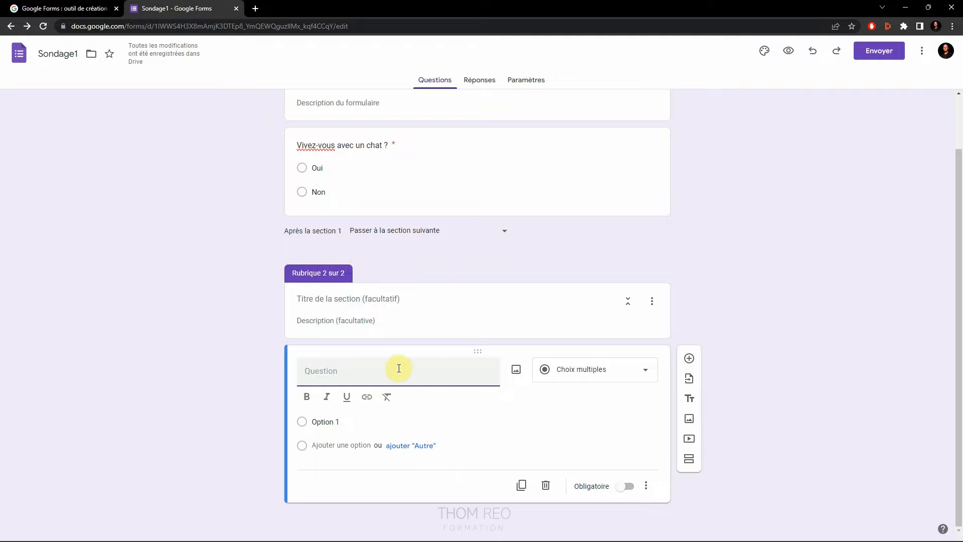
type("Comptez-vous adopter un chat prochainement ?")
left_click(317, 424)
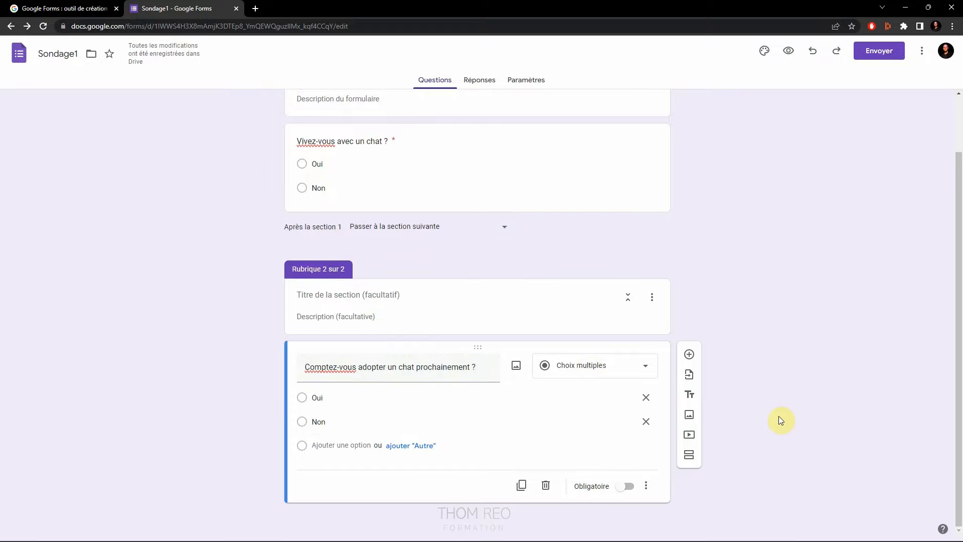
left_click(692, 458)
- Enable answer-based section routing for "Vivez-vous avec un chat ?", sending Oui to page 3 and Non to page 2
scroll(502, 301, "up", 1)
left_click(430, 237)
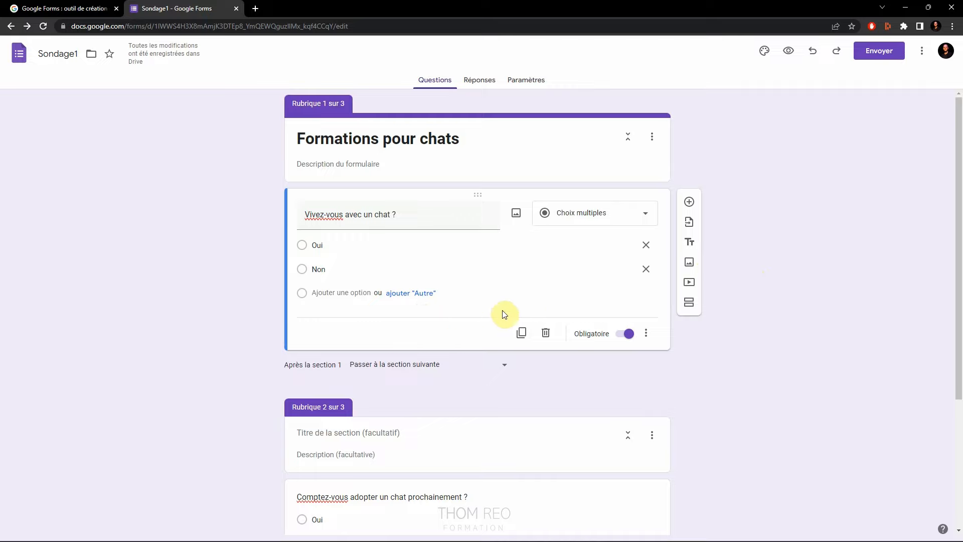
left_click(648, 335)
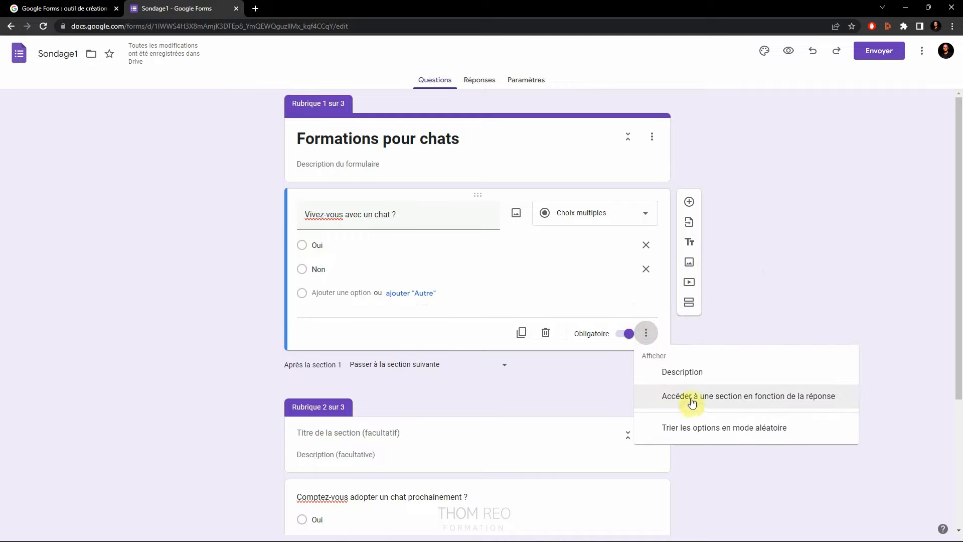
left_click(760, 401)
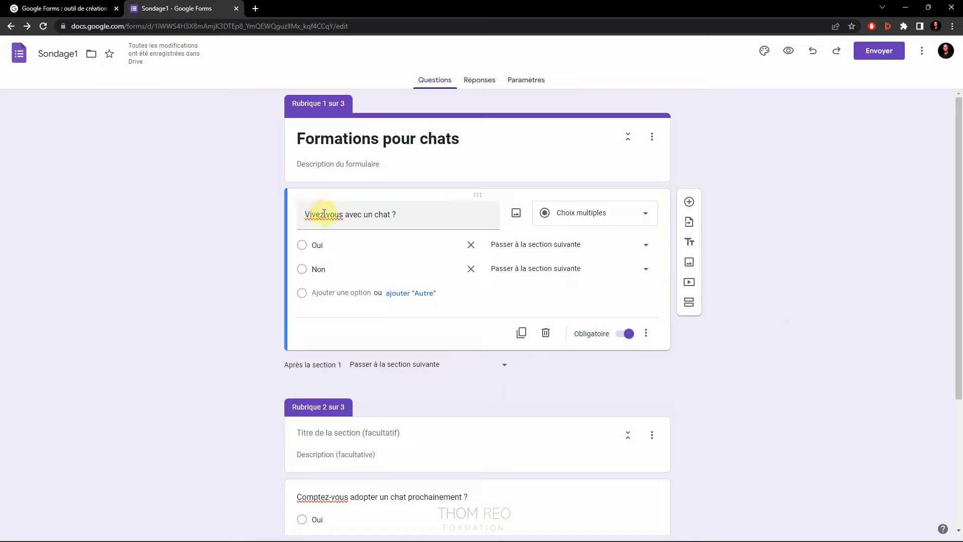
scroll(202, 238, "down", 3)
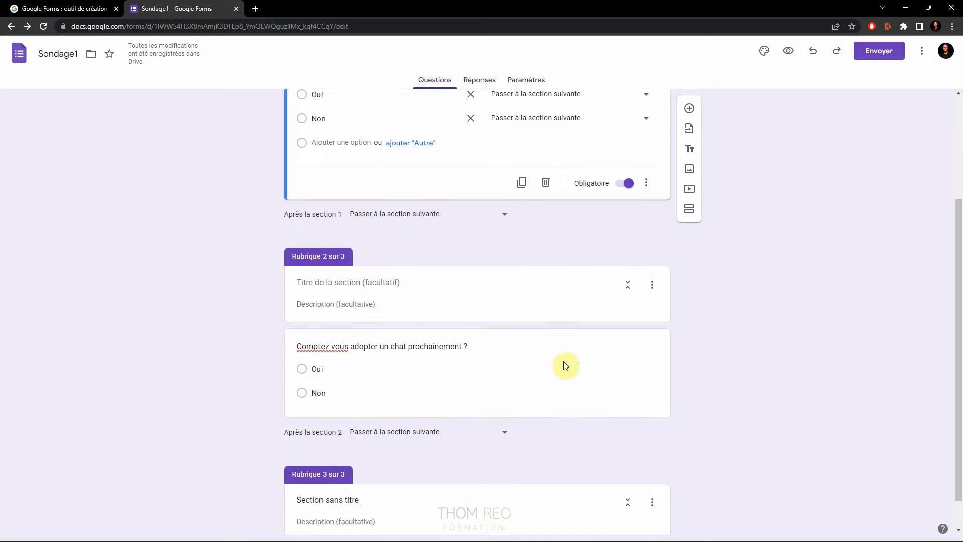
scroll(449, 477, "up", 2)
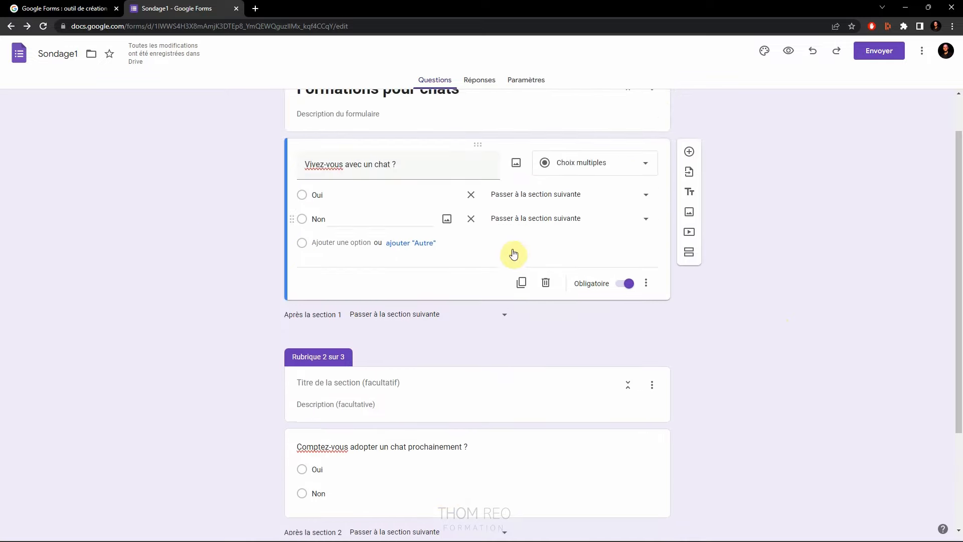
left_click(563, 196)
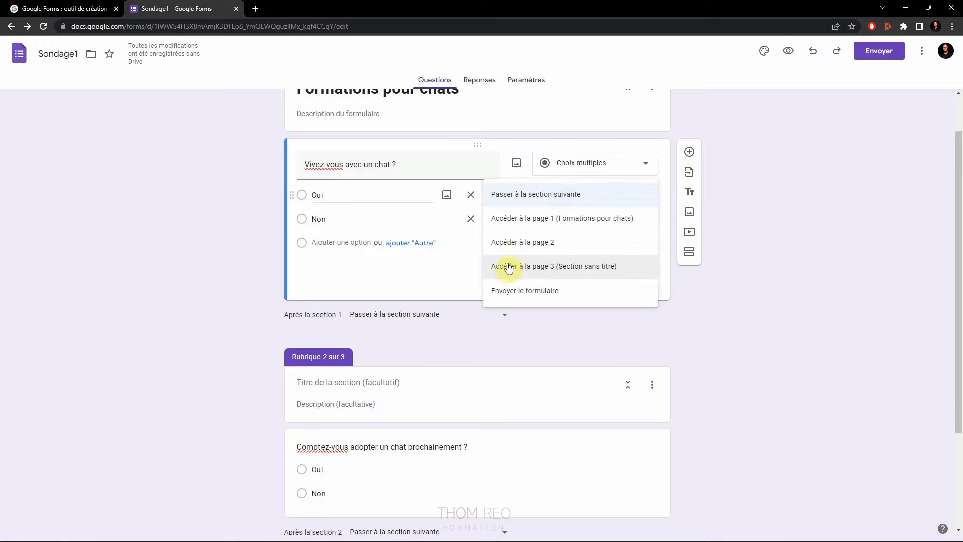
left_click(555, 272)
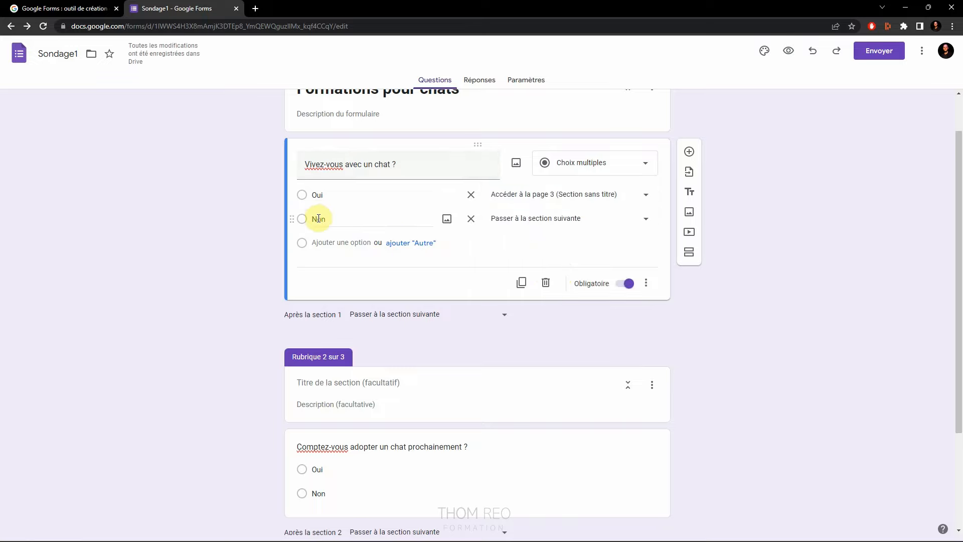
scroll(336, 261, "down", 1)
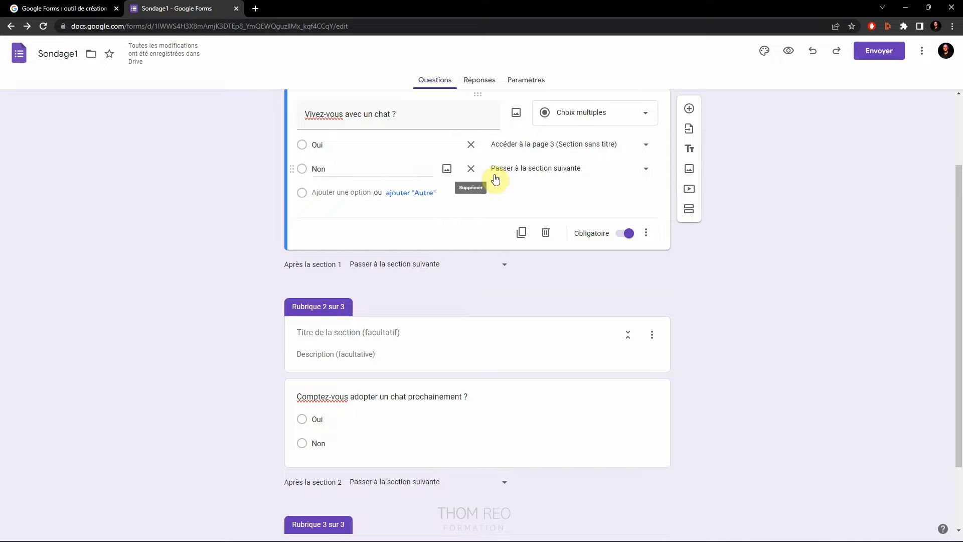
left_click(527, 169)
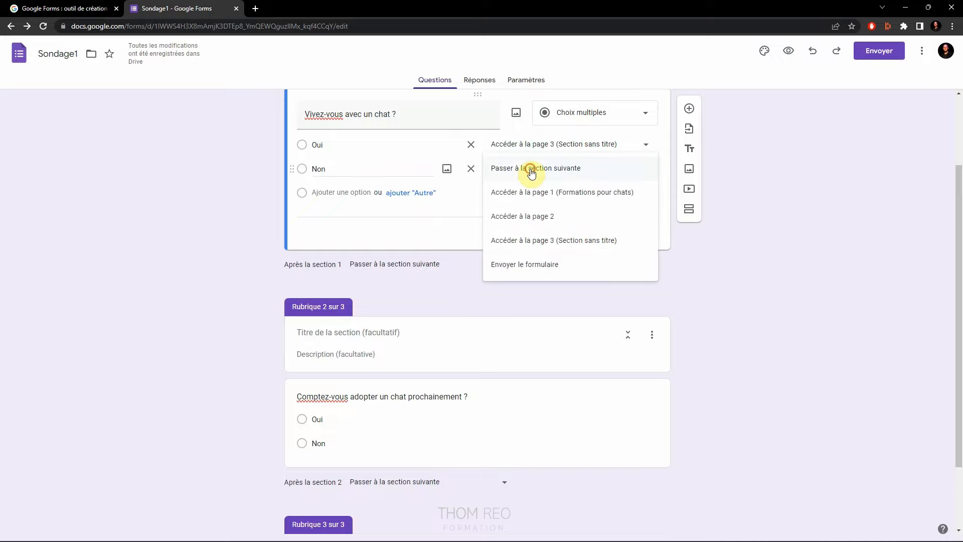
left_click(535, 222)
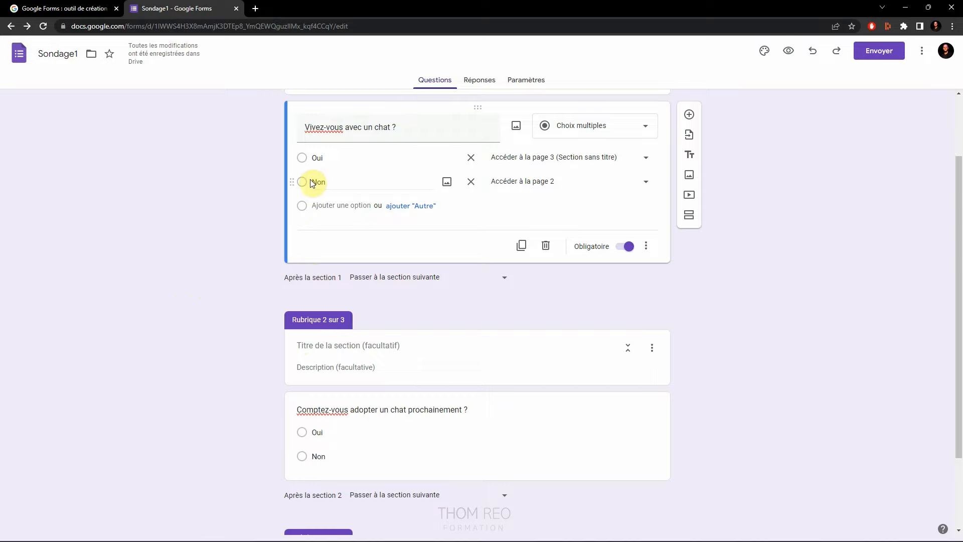
- Enable answer-based section routing for "Comptez-vous adopter un chat prochainement ?", sending Oui to page 3 and Non to Envoyer le formulaire
scroll(212, 376, "down", 2)
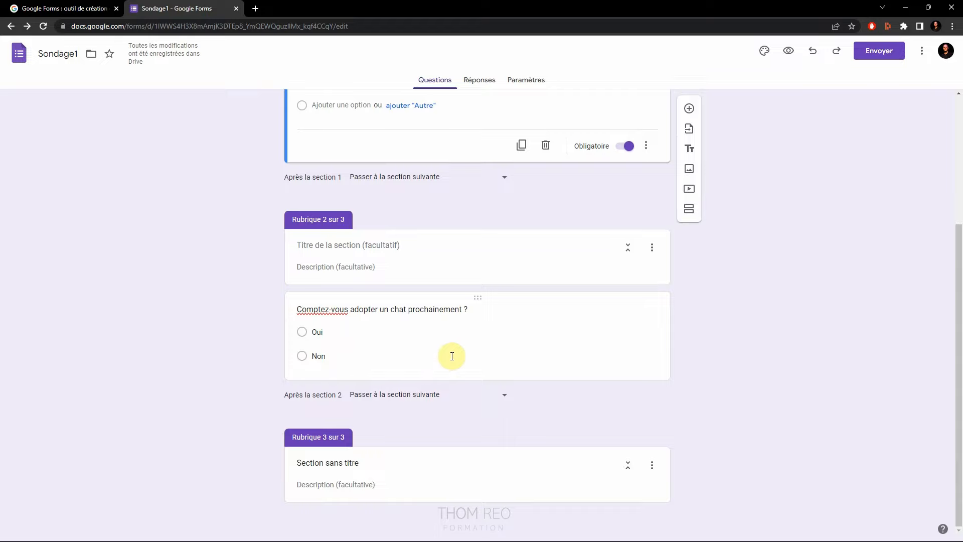
left_click(452, 357)
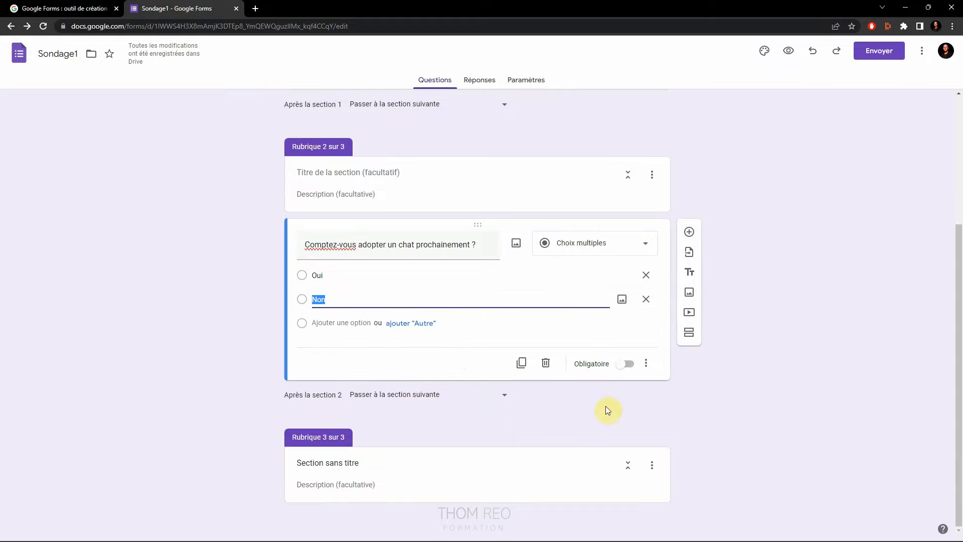
left_click(646, 366)
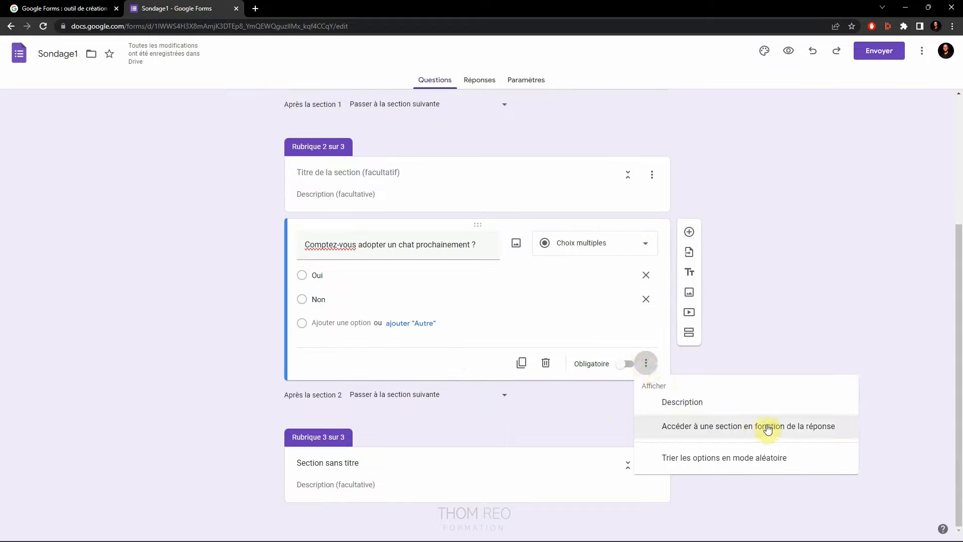
left_click(795, 427)
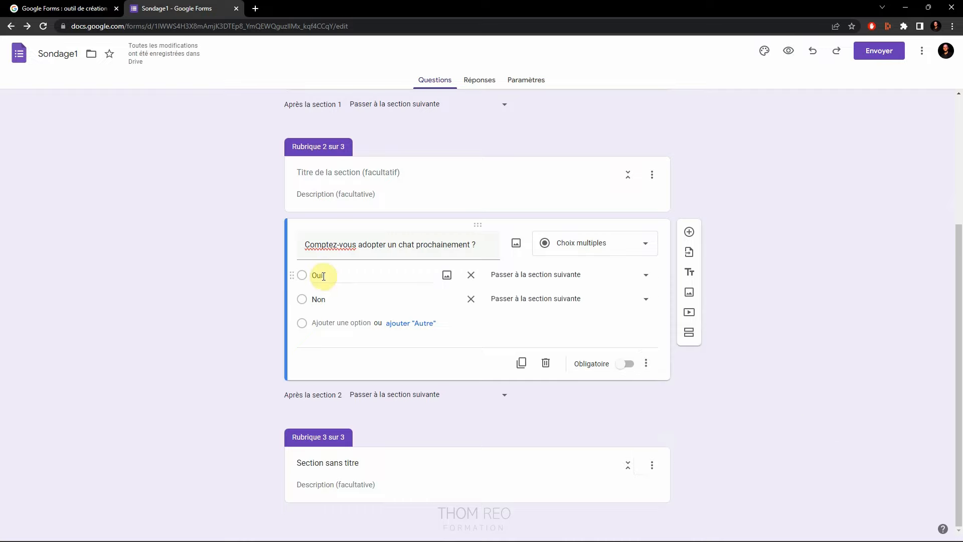
left_click(558, 275)
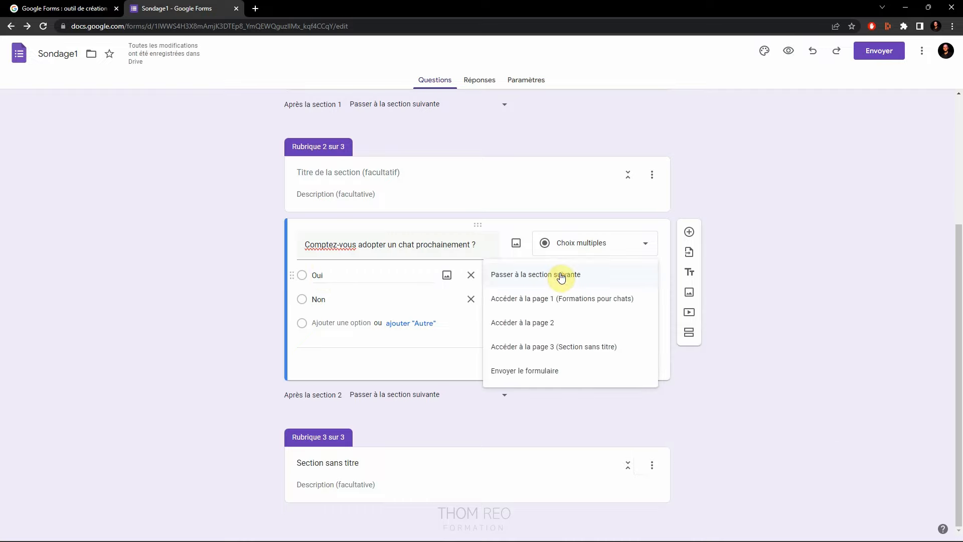
left_click(565, 353)
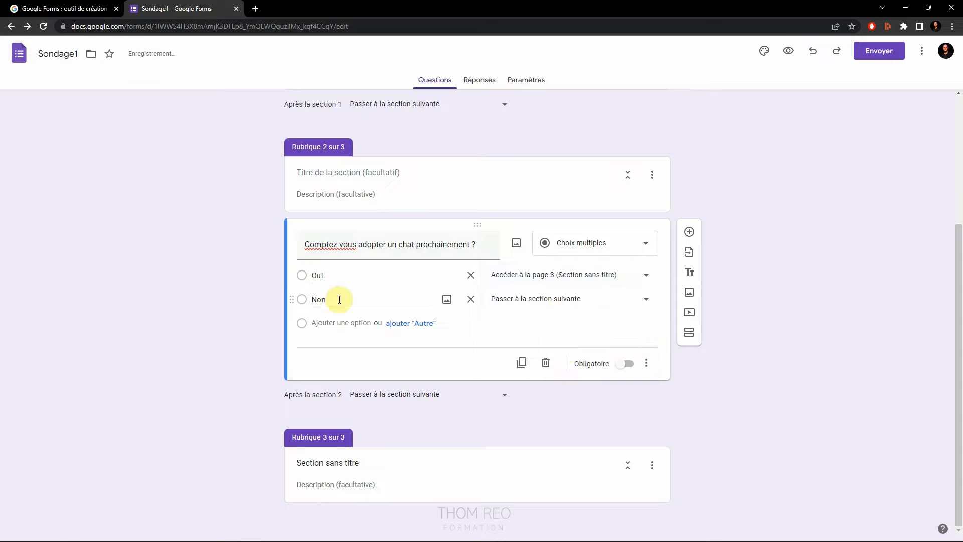
left_click(534, 301)
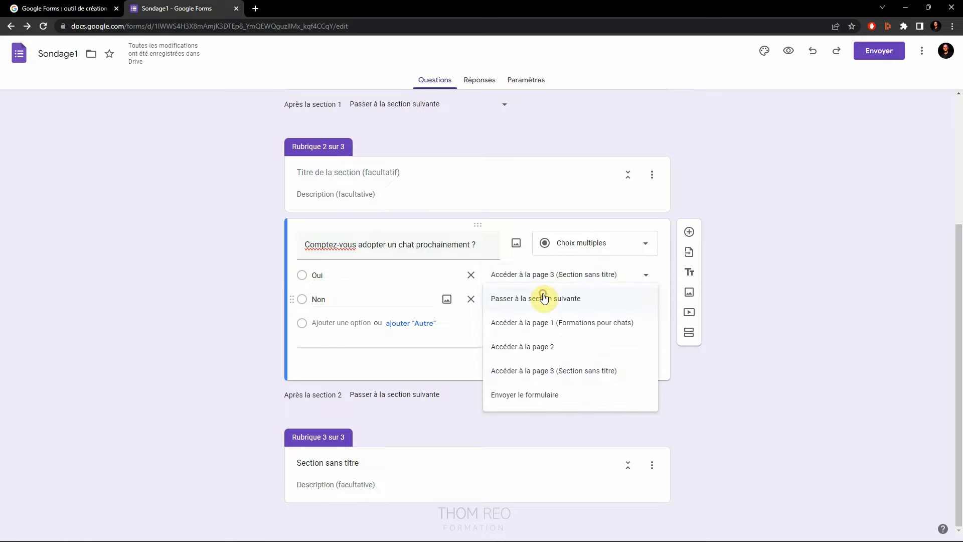
left_click(532, 397)
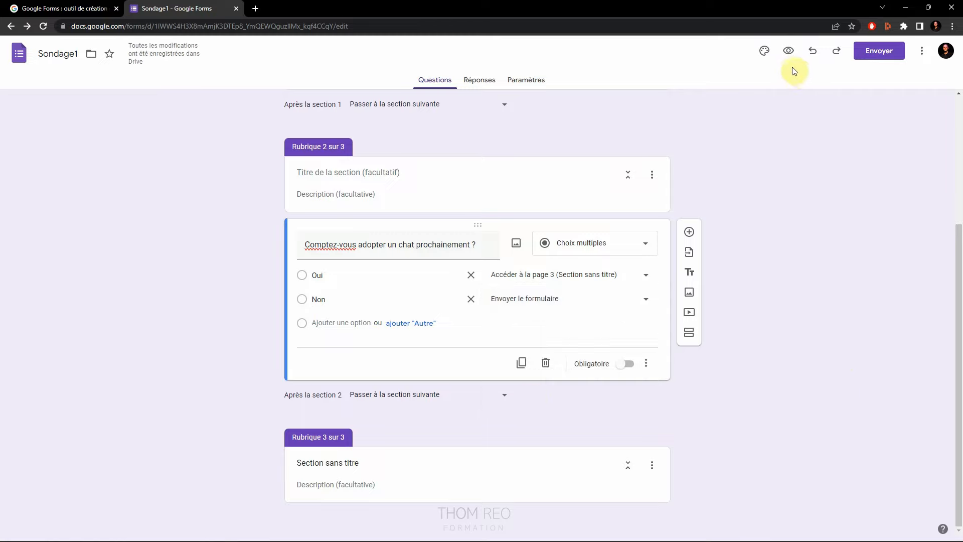
- Preview the form and test the routing of "Vivez-vous avec un chat ?" with the answer Oui, and with Non
left_click(789, 55)
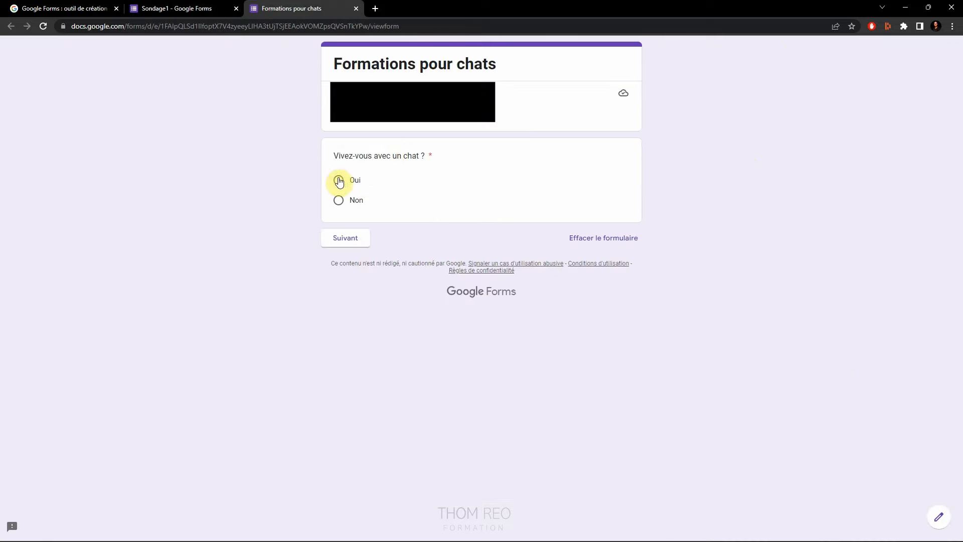
left_click(343, 240)
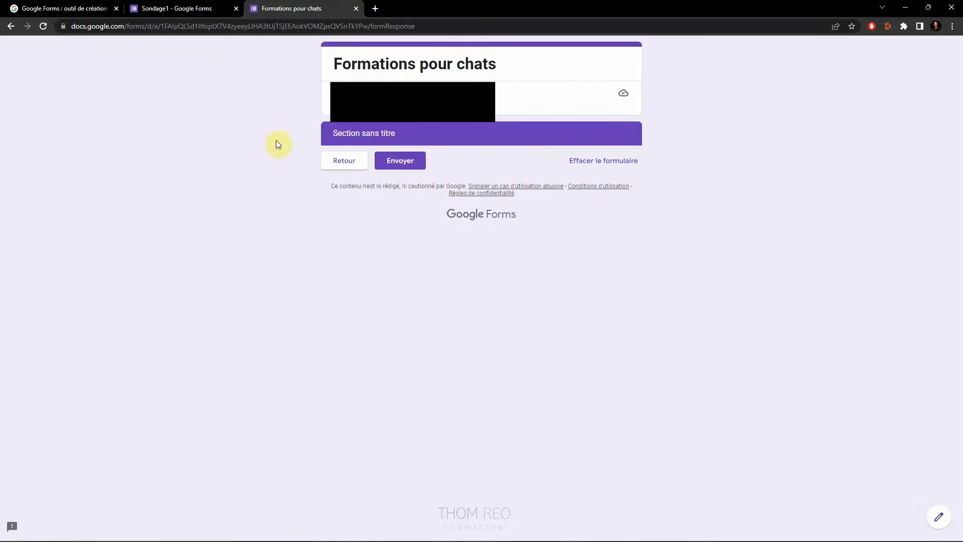
left_click(333, 163)
left_click(338, 200)
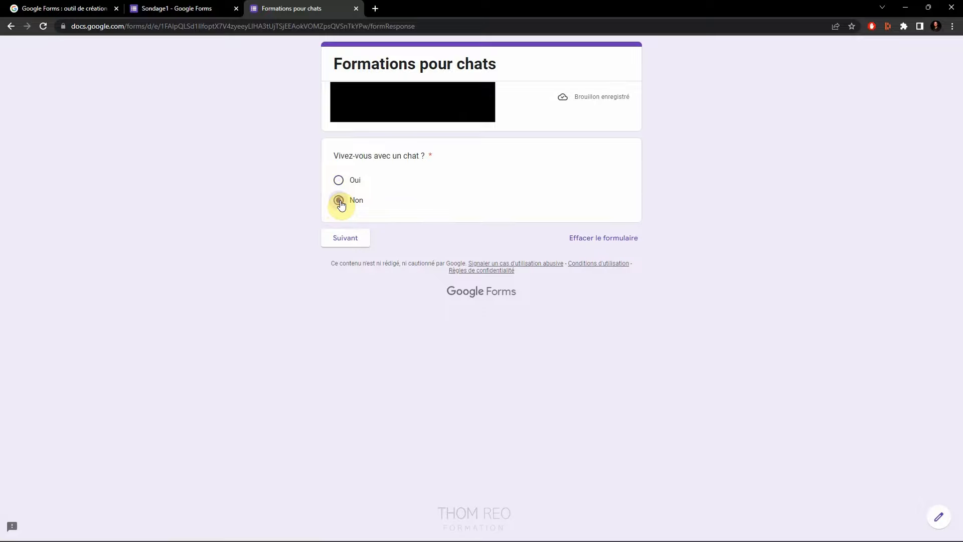
left_click(340, 240)
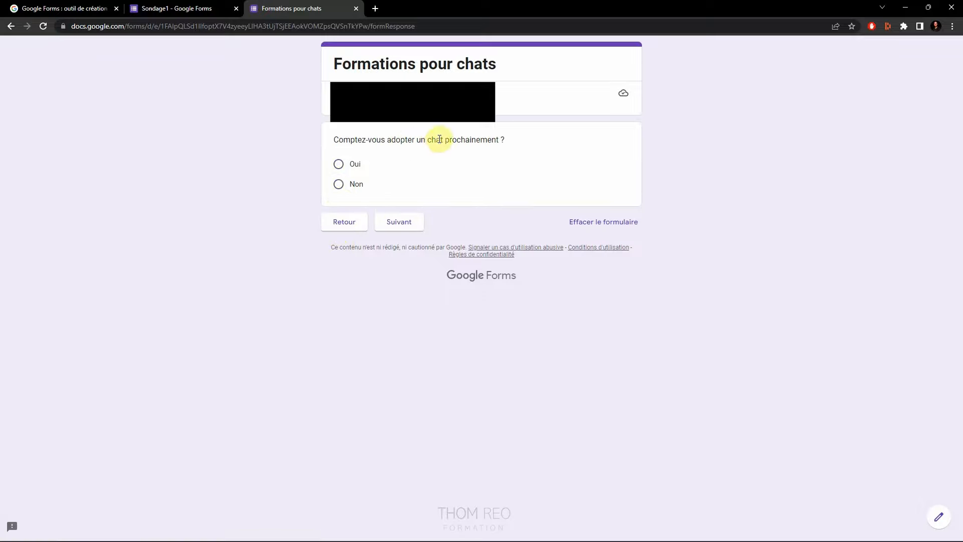
- Test the routing of "Comptez-vous adopter un chat prochainement ?" in the preview with the answer Non, and with Oui
left_click(337, 184)
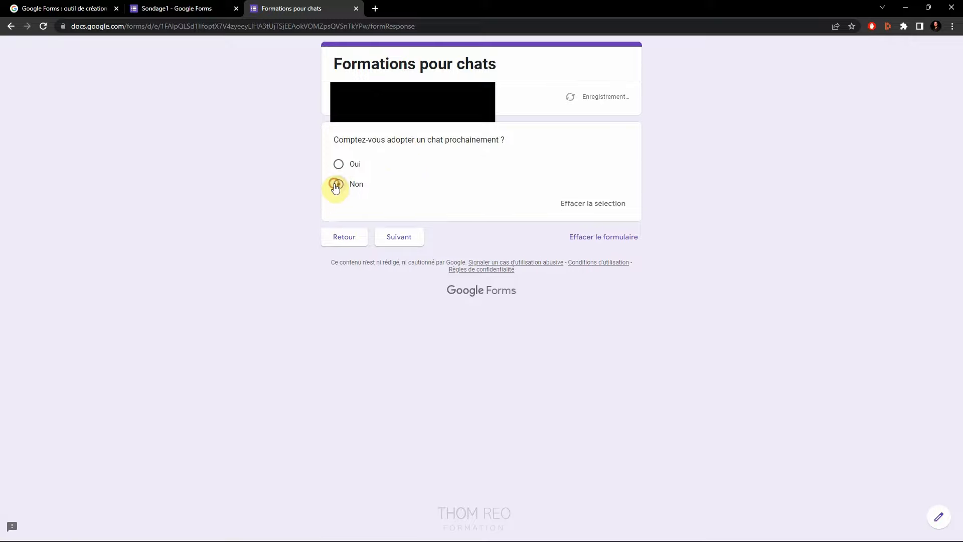
left_click(400, 244)
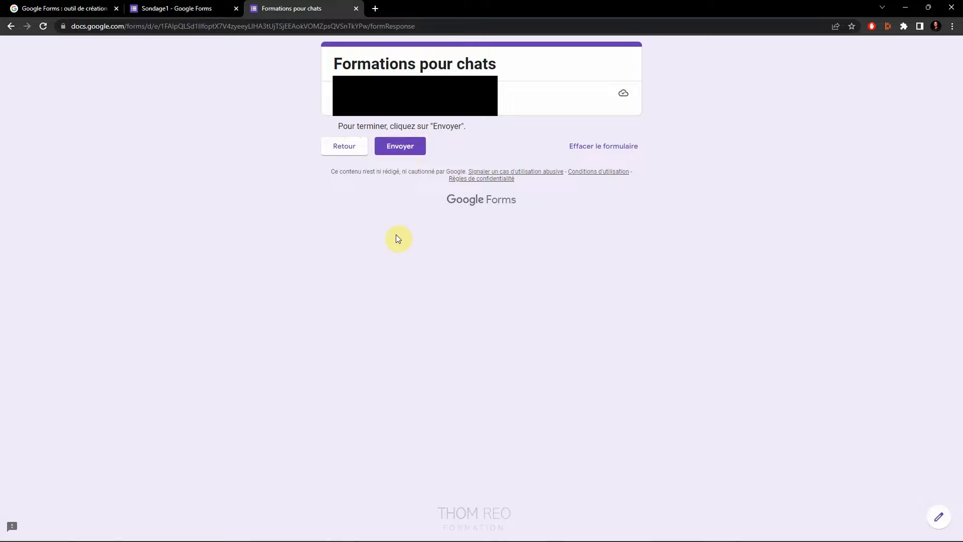
left_click(345, 146)
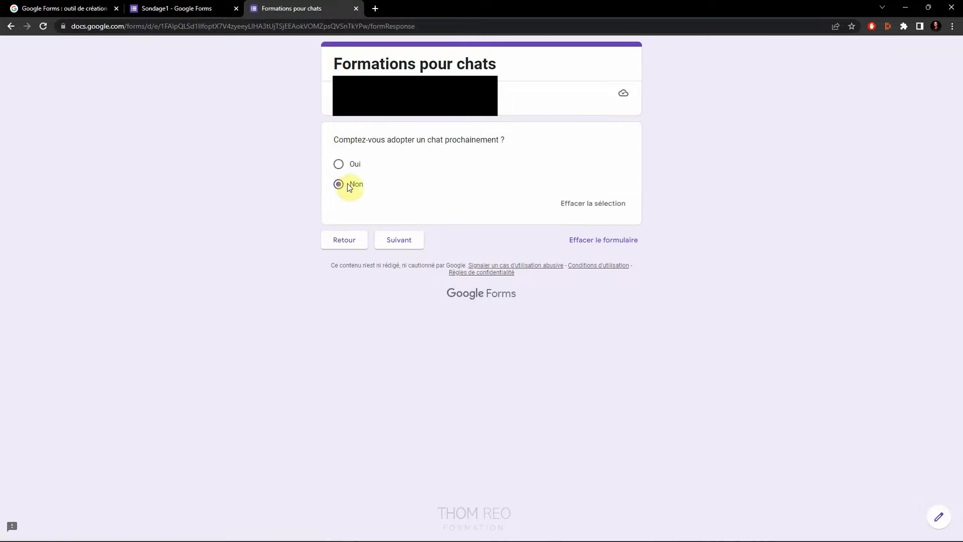
left_click(341, 164)
left_click(390, 237)
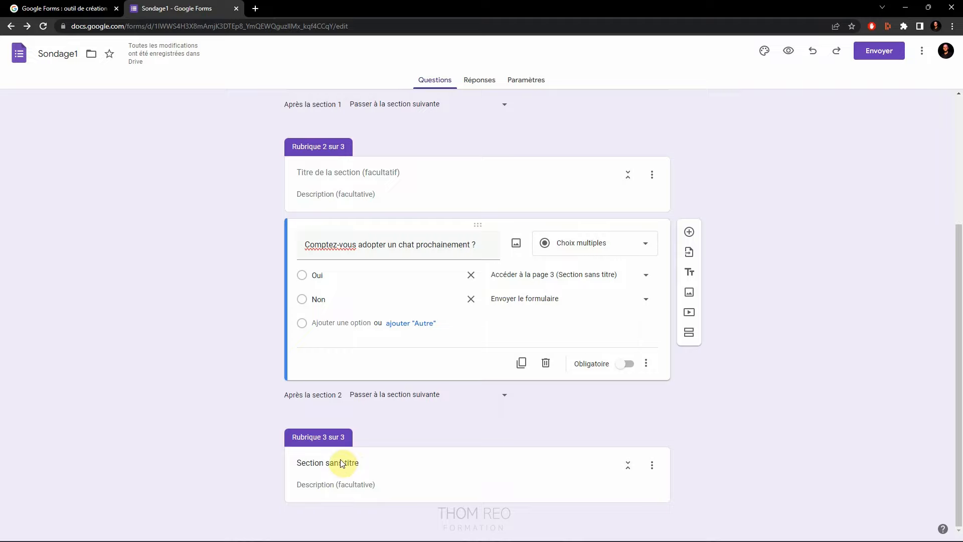
- Add a linear scale question from 1 to 10 in section 3, titled "À quel point seriez-vous intéressé(e) par une formation de chat-secrétaire ?"
left_click(395, 449)
left_click(689, 421)
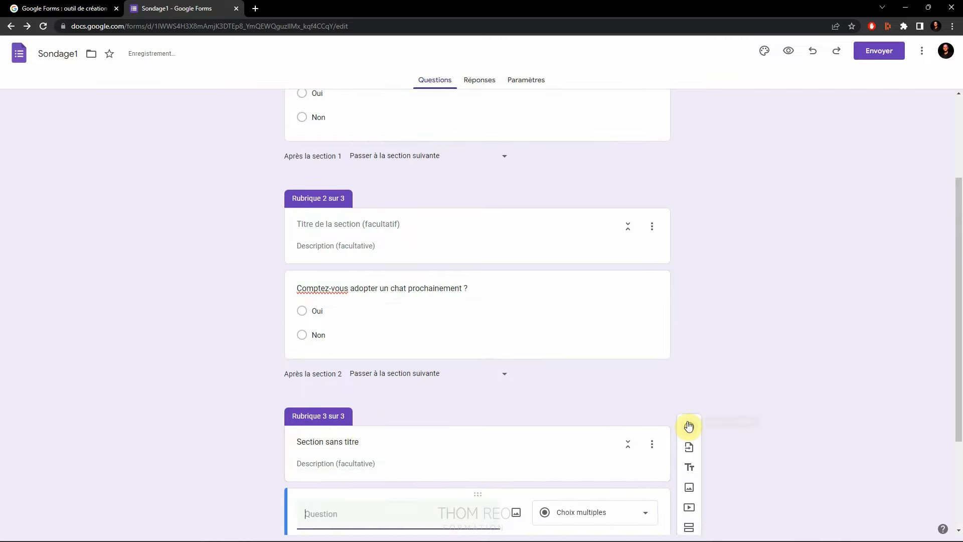
left_click(635, 370)
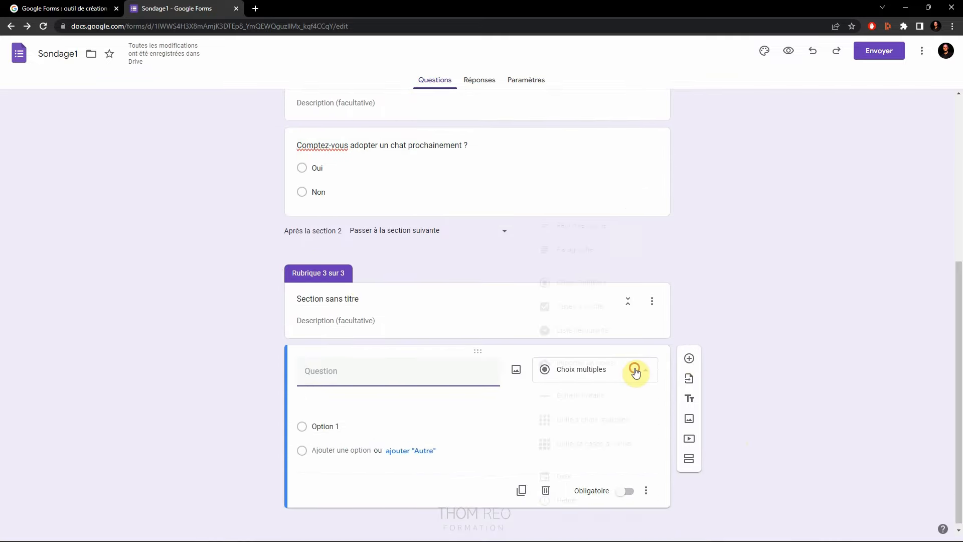
left_click(586, 396)
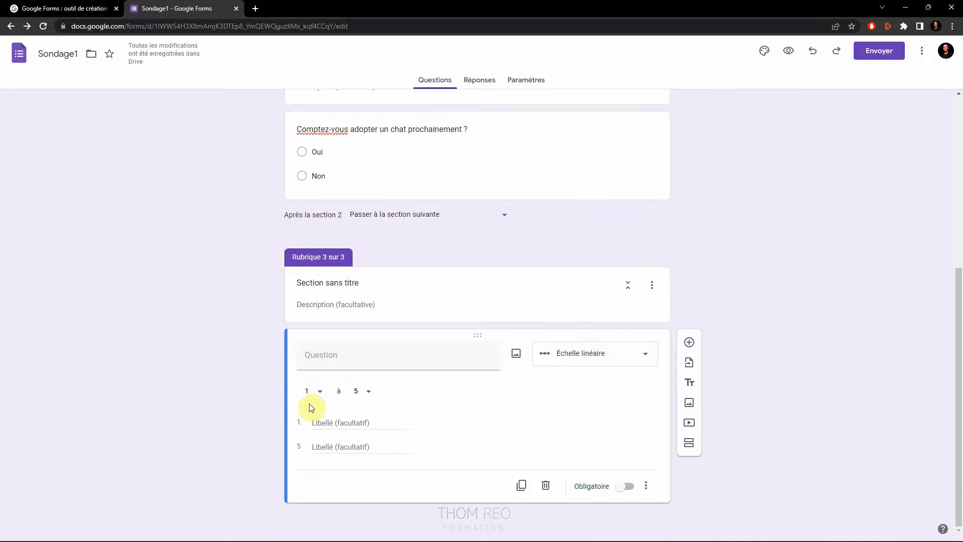
left_click(367, 392)
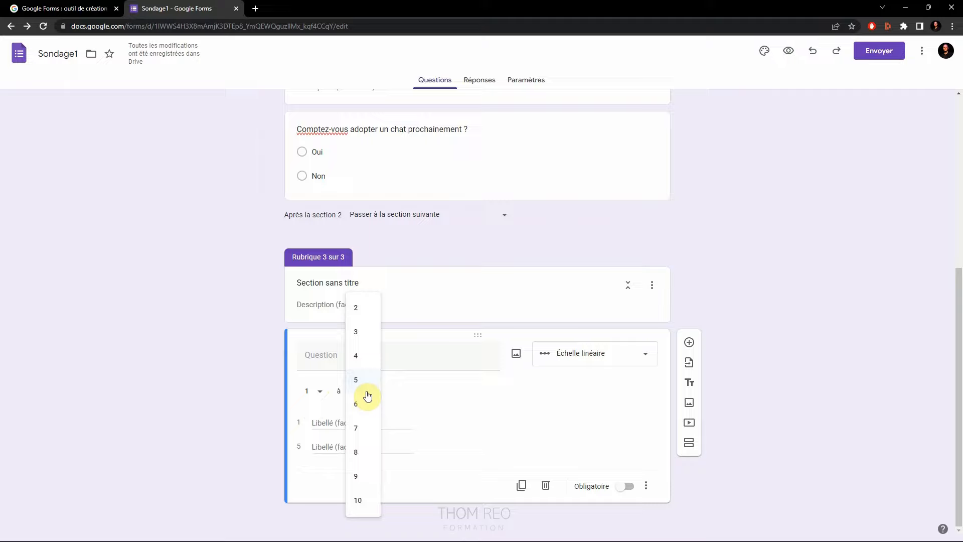
left_click(363, 504)
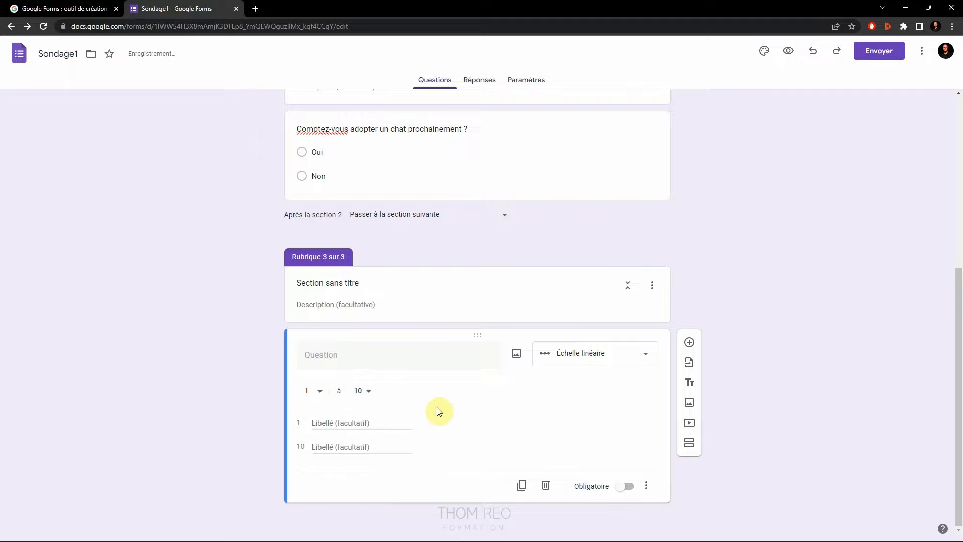
left_click(394, 357)
type("À quel point seriez-vous intéressé(e) par une formation de chat-secrétaire ?")
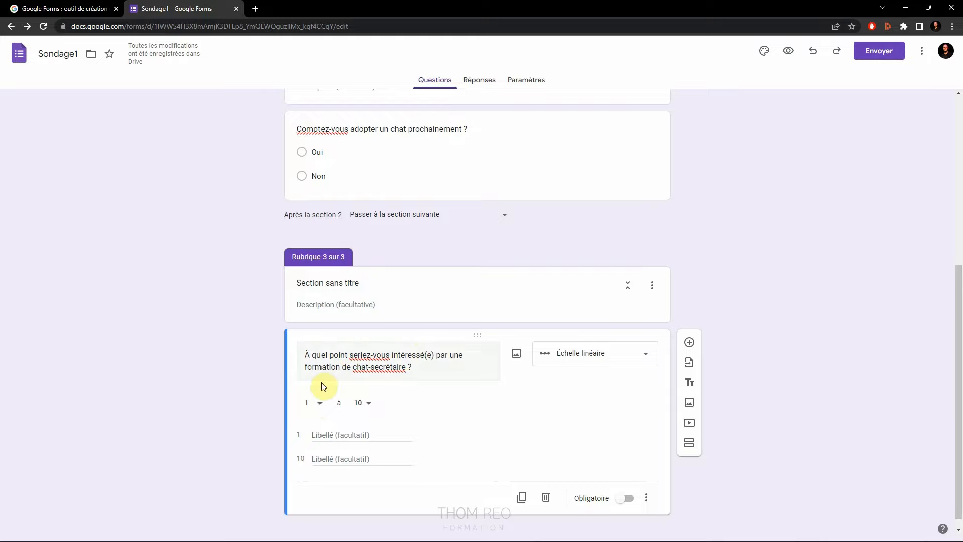
- Label the linear scale's 1 end "Pas du tout" and its 10 end "Totalement intéressé(e)"
scroll(224, 393, "down", 1)
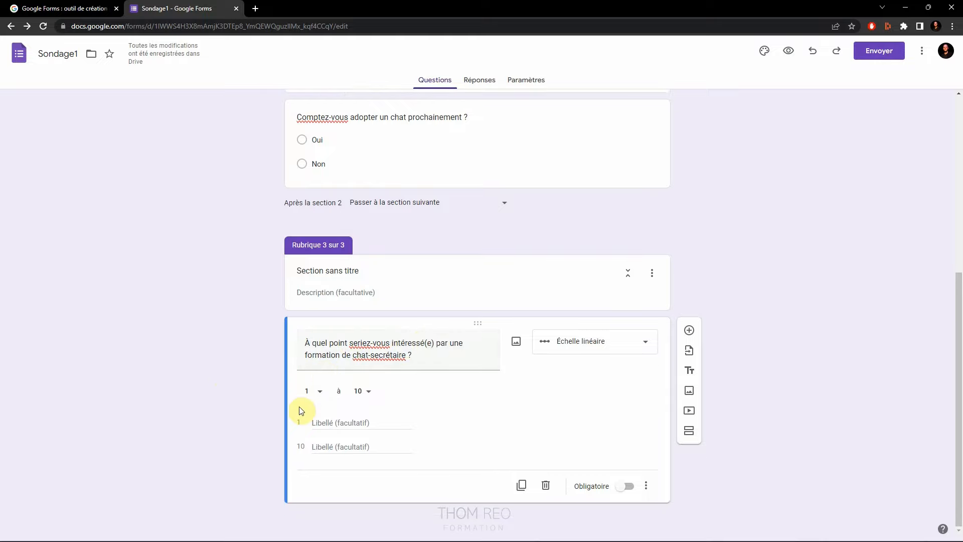
left_click(347, 425)
type("Pas df")
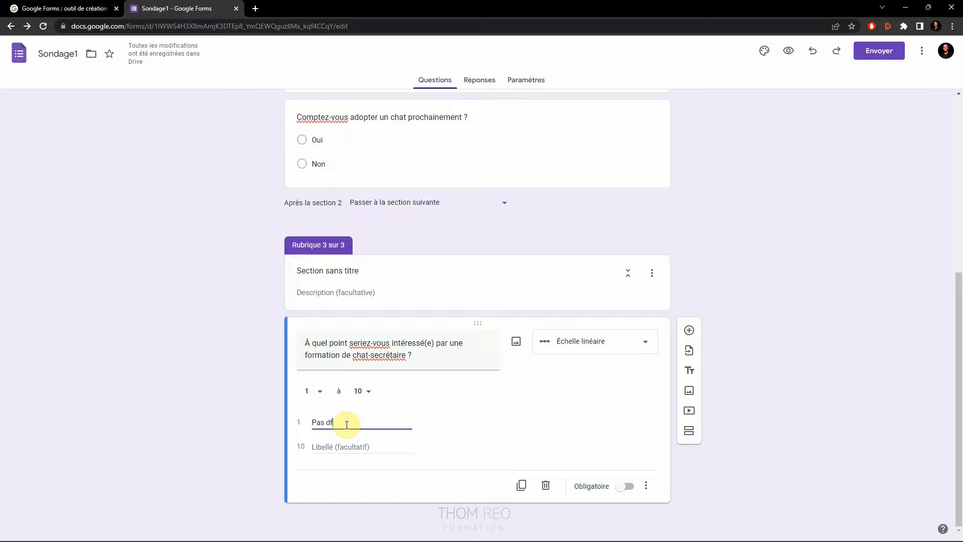
key("BackSpace")
type("u tout")
left_click(342, 448)
type("Tot")
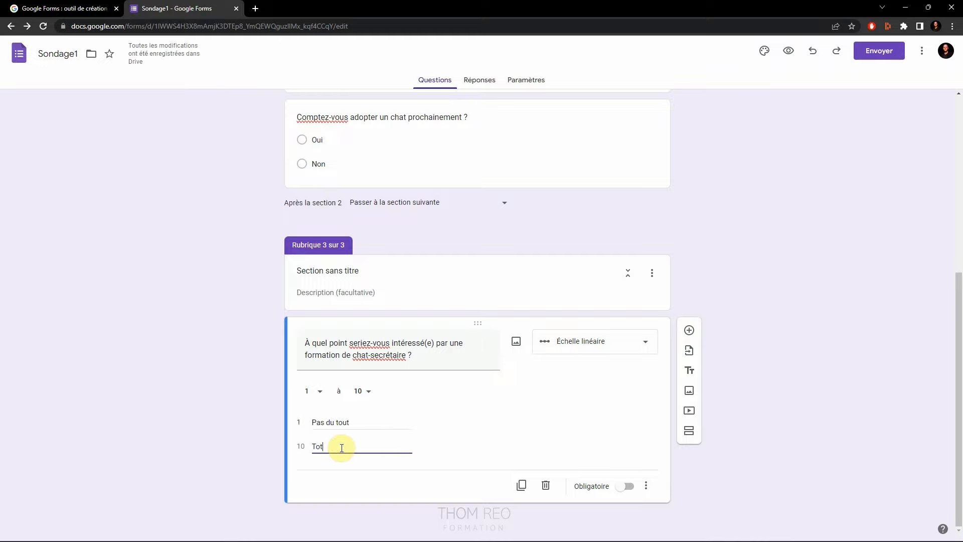
type("alement intéressé(e)")
left_click(518, 377)
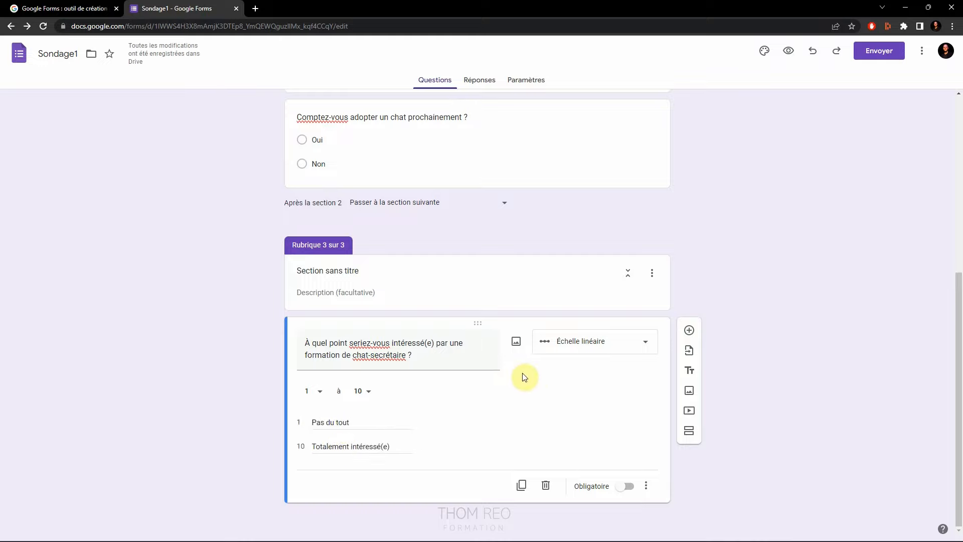
- Insert an imported picture of cats at computers into the linear scale question and make the question required
left_click(517, 343)
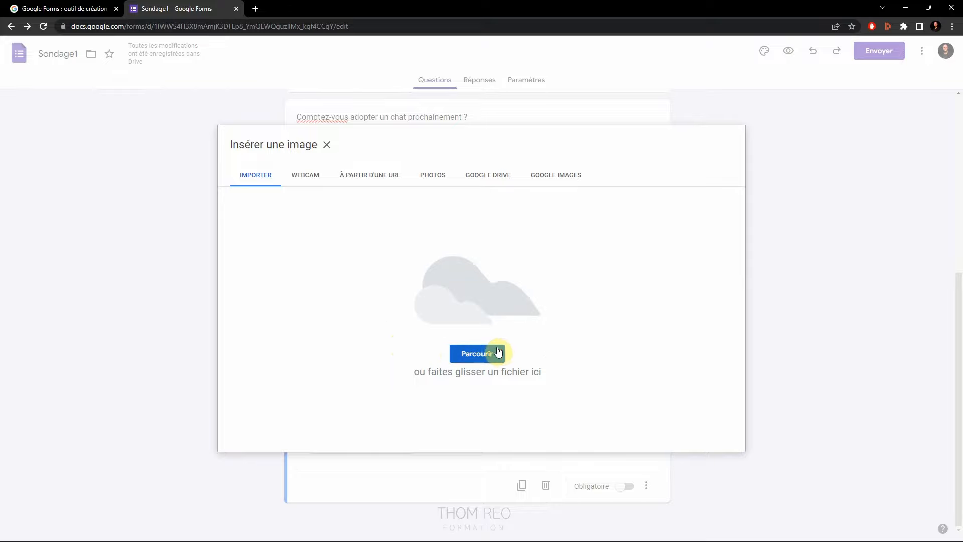
left_click(489, 355)
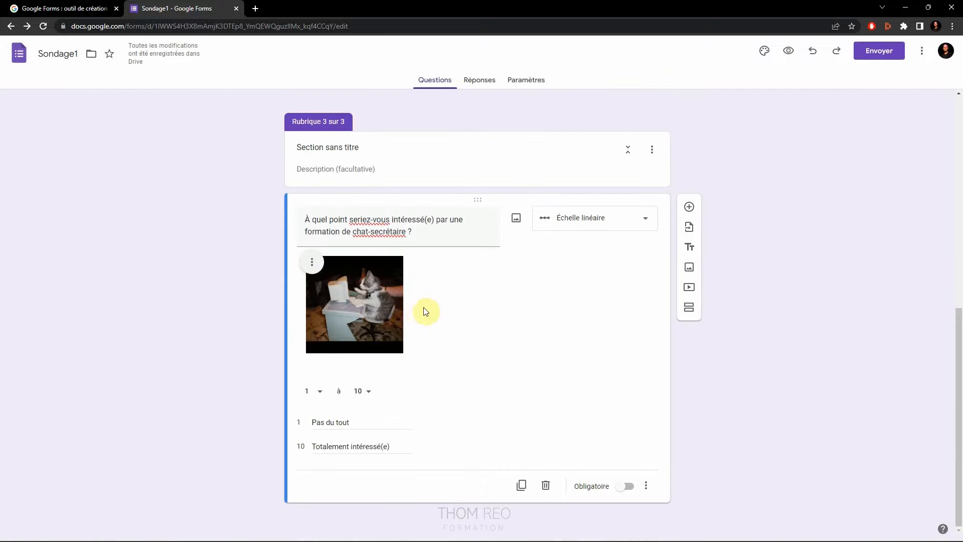
left_click(625, 487)
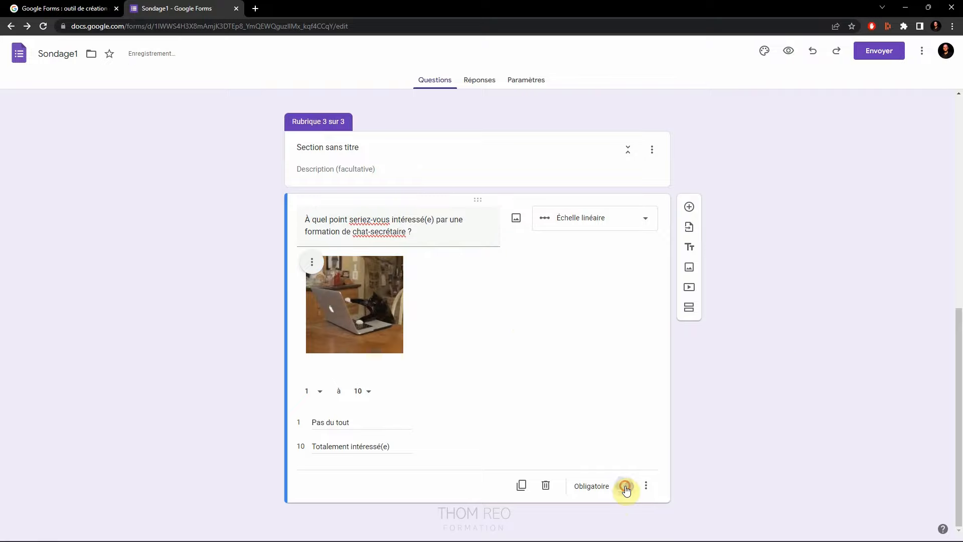
- Add a Cases à cocher question titled "J'aimerais que mon chat apprenne aussi à..." and place it below the linear scale question
left_click(555, 164)
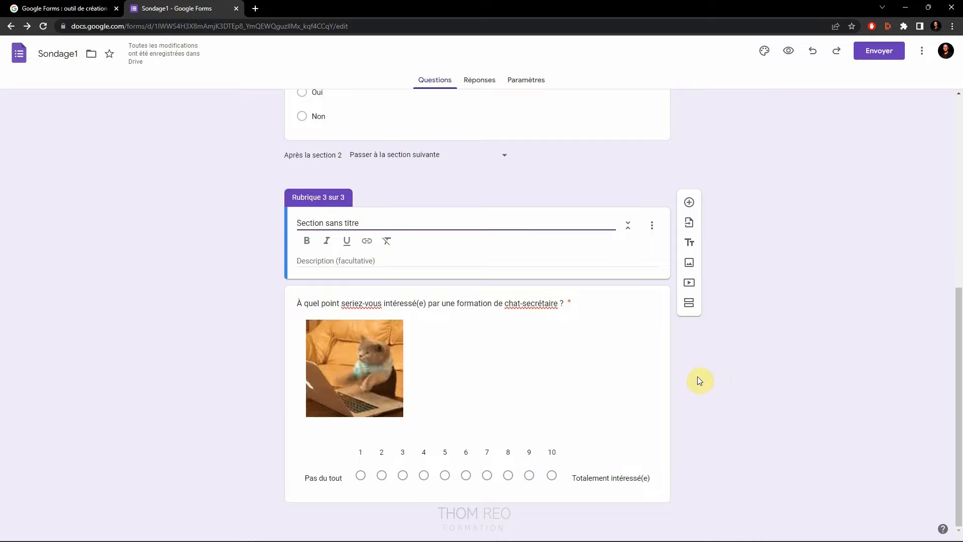
left_click(689, 203)
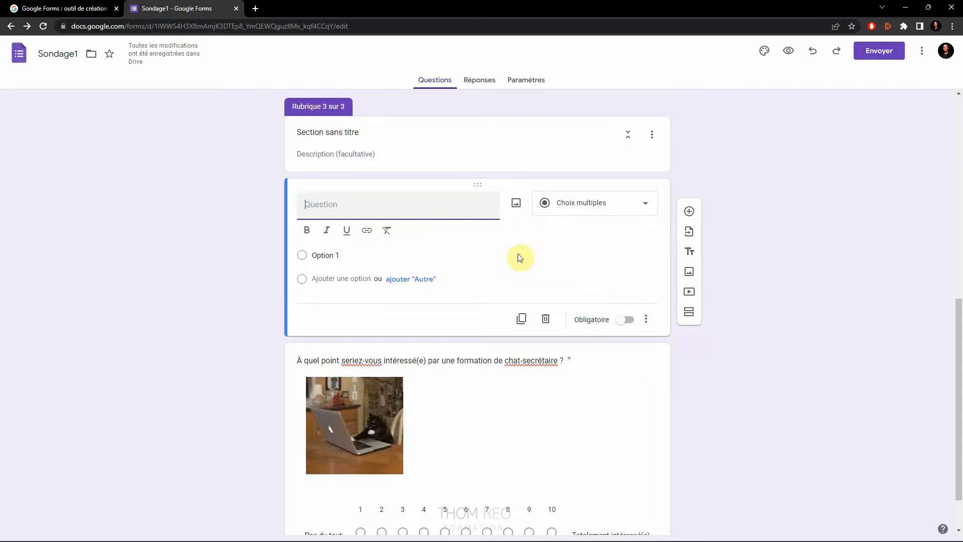
left_click_drag(477, 182, 484, 450)
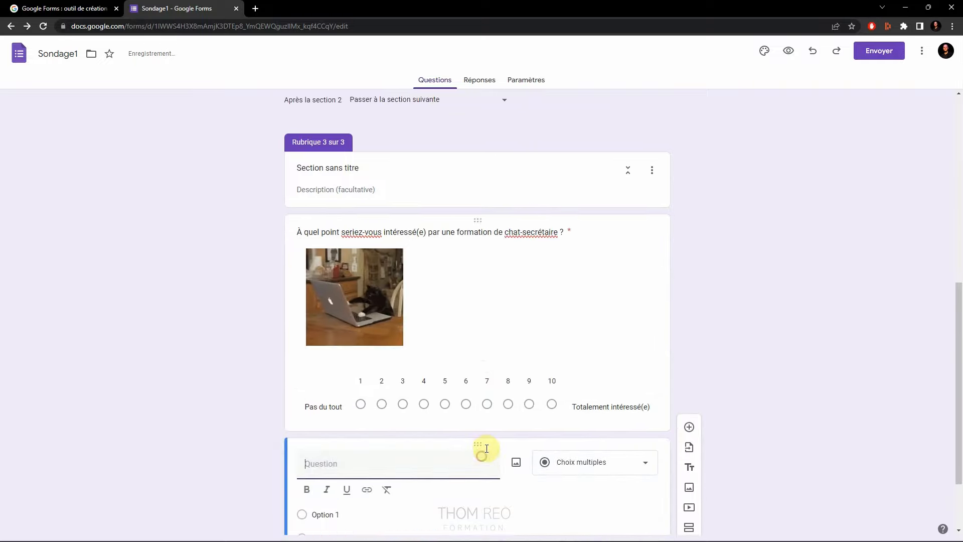
scroll(732, 376, "down", 2)
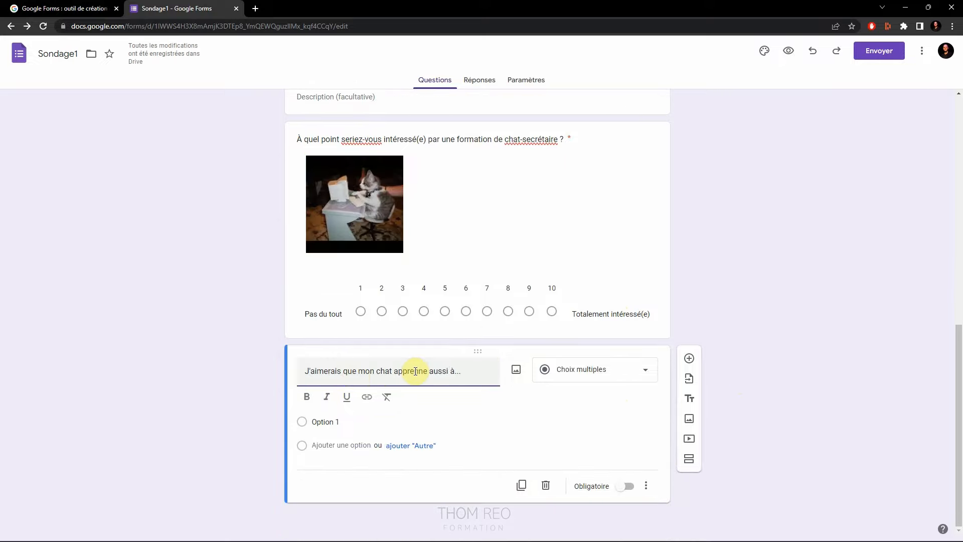
left_click(618, 374)
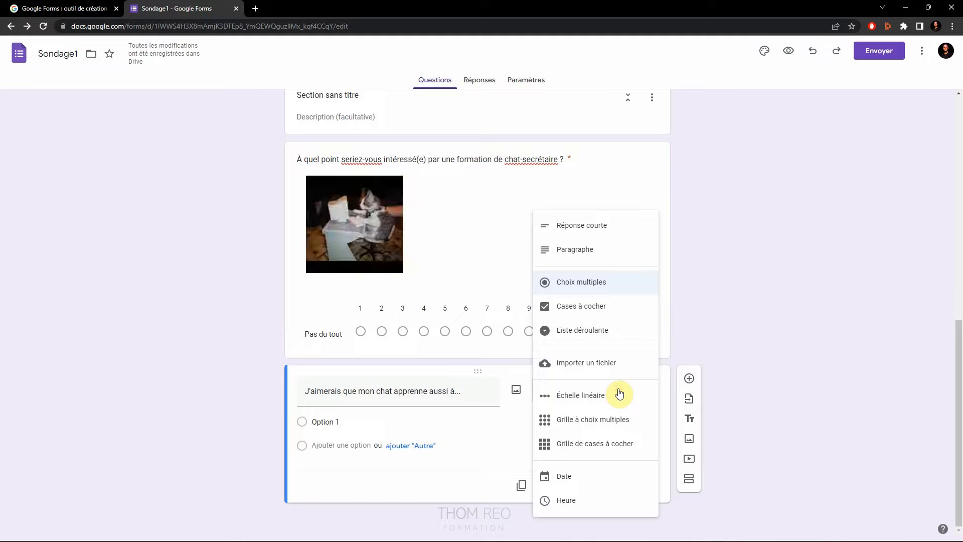
left_click(594, 313)
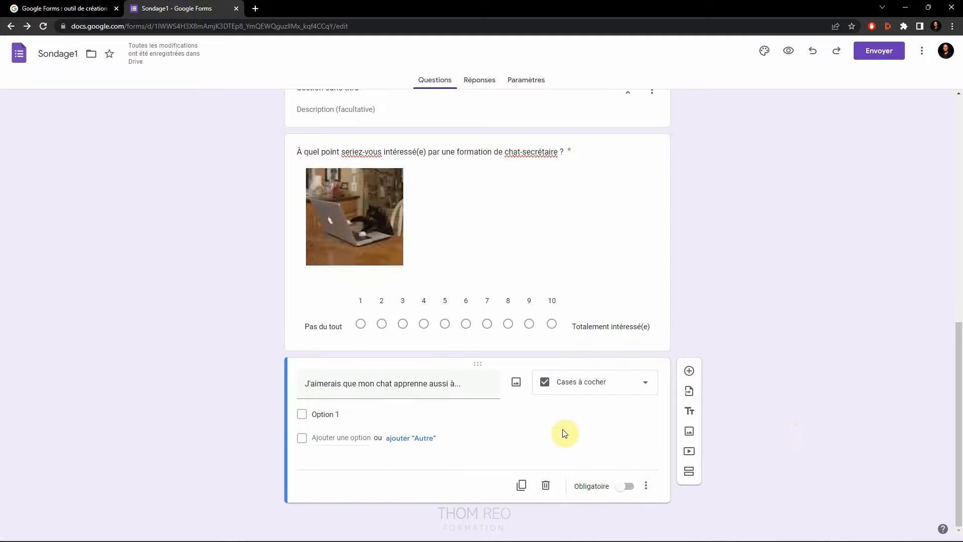
- Give the checkbox question the description "Vous pouvez choisir une ou plusieurs réponses." and make it required
left_click(647, 484)
left_click(645, 456)
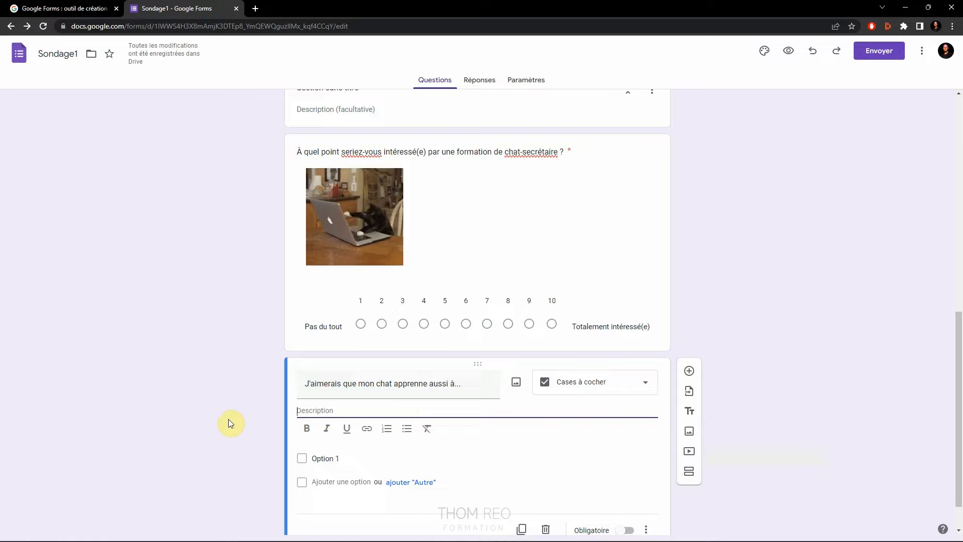
type("Vous pouvez choisir une ou plusieurs réponses.")
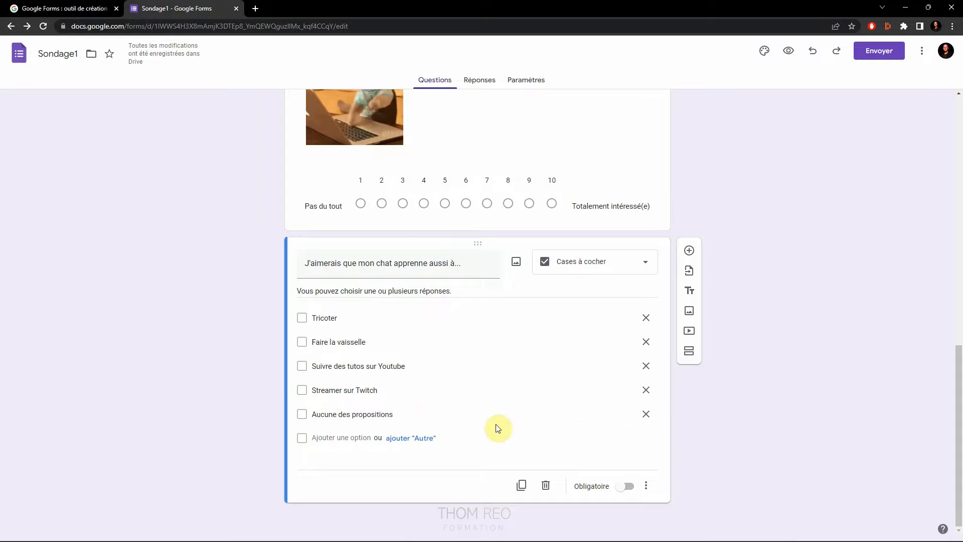
left_click(627, 486)
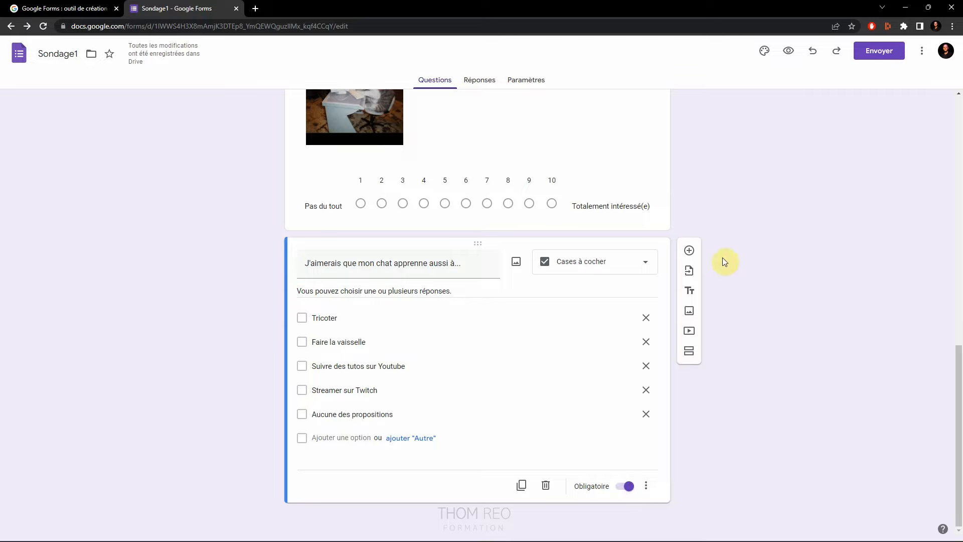
- Add a Réponse courte question titled "Si vous désirez rester au courant de nos futures formations, laissez ci-dessous votre adresse e-mail."
left_click(688, 250)
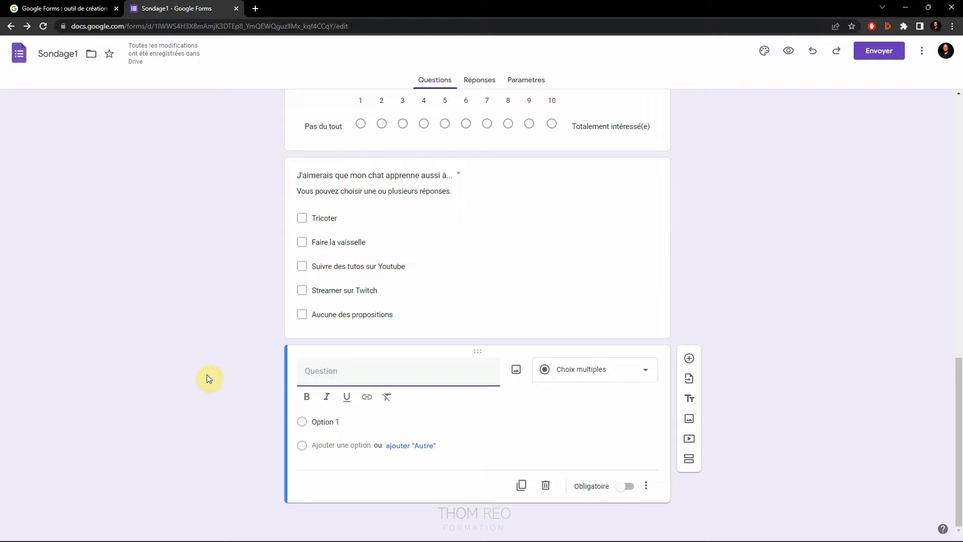
type("Si vous désirez rester au courant de nos futures formations, laissez ci-dessous votre adresse e-mail.")
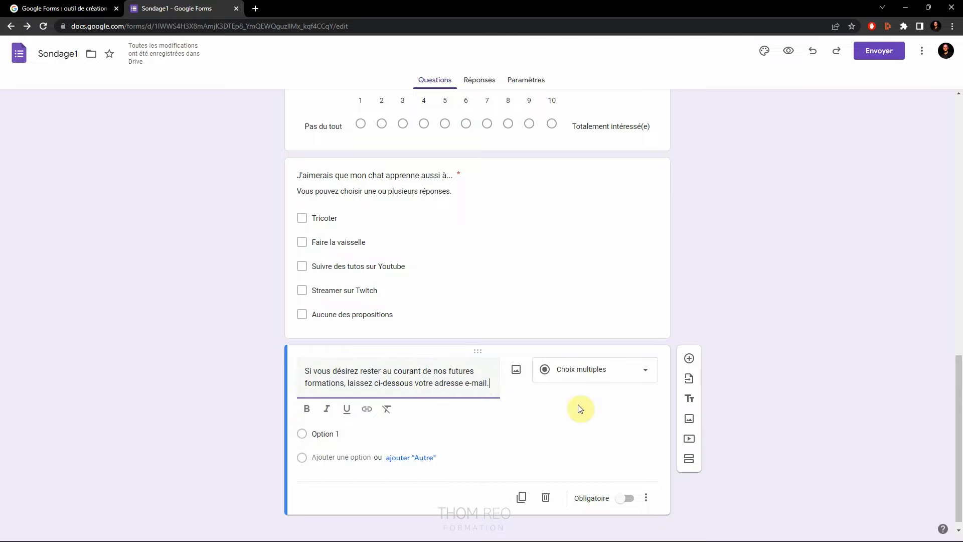
left_click(590, 372)
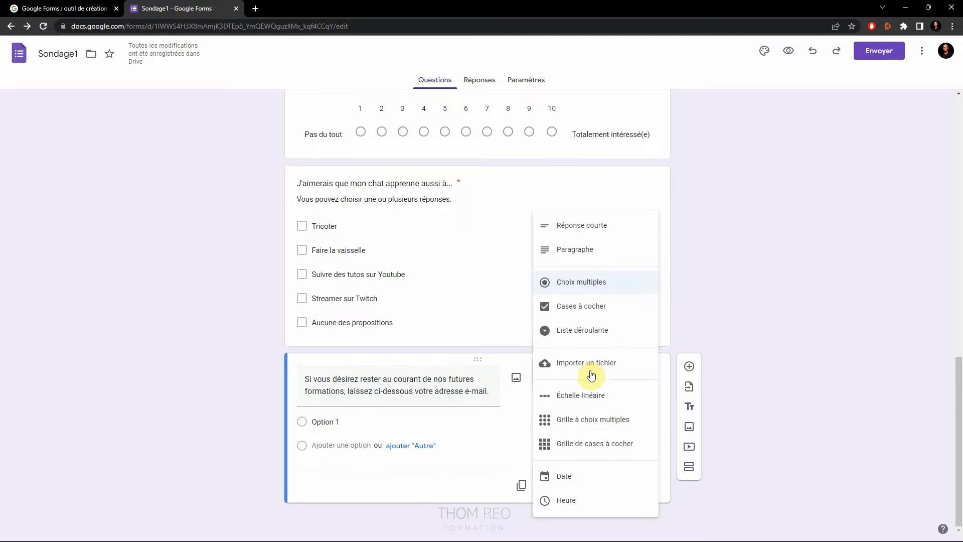
left_click(596, 234)
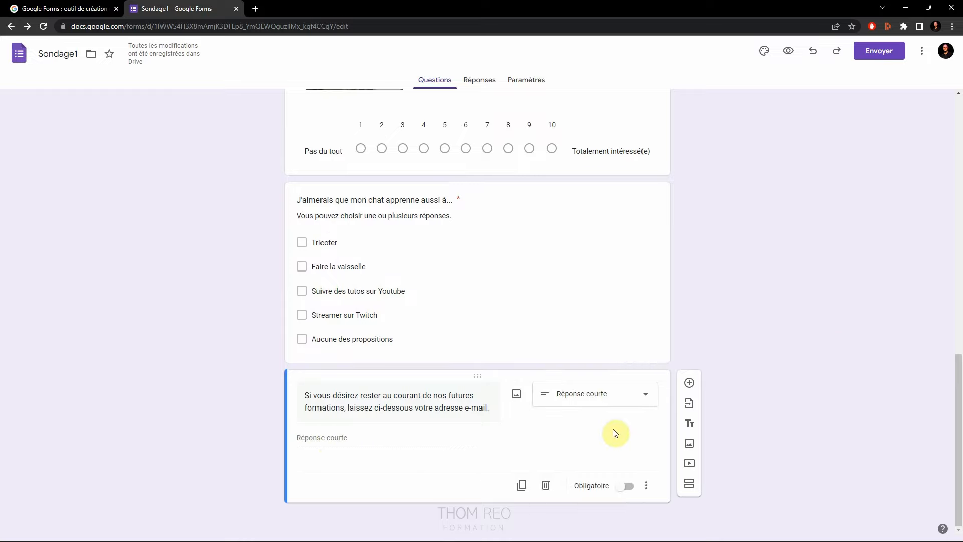
left_click(603, 403)
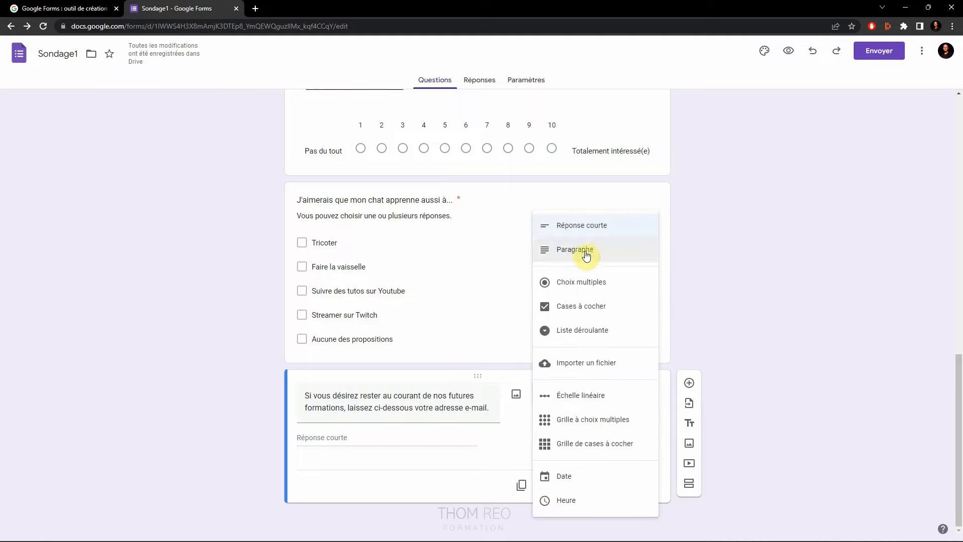
left_click(773, 422)
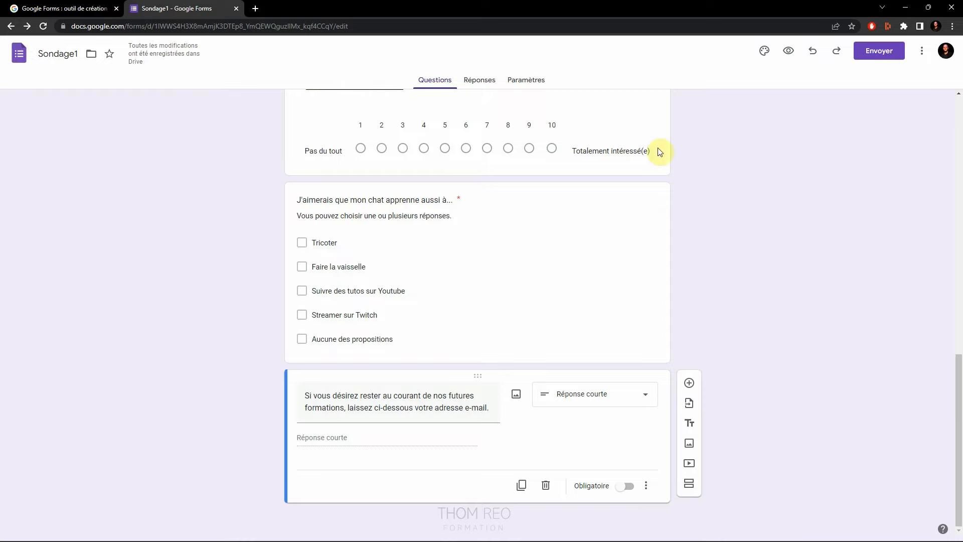
- Turn on collecting e-mail addresses in the form's response settings and limit each respondent to one response
left_click(536, 86)
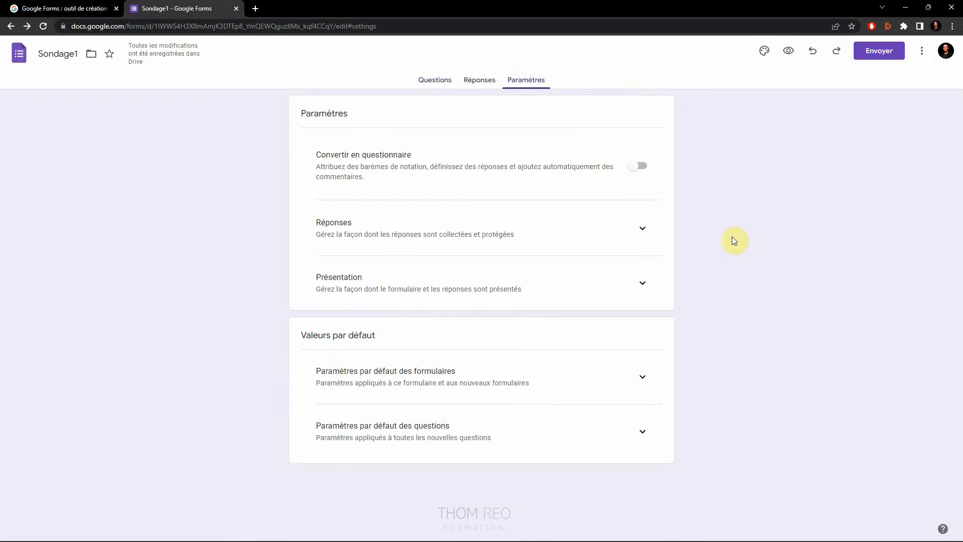
left_click(633, 231)
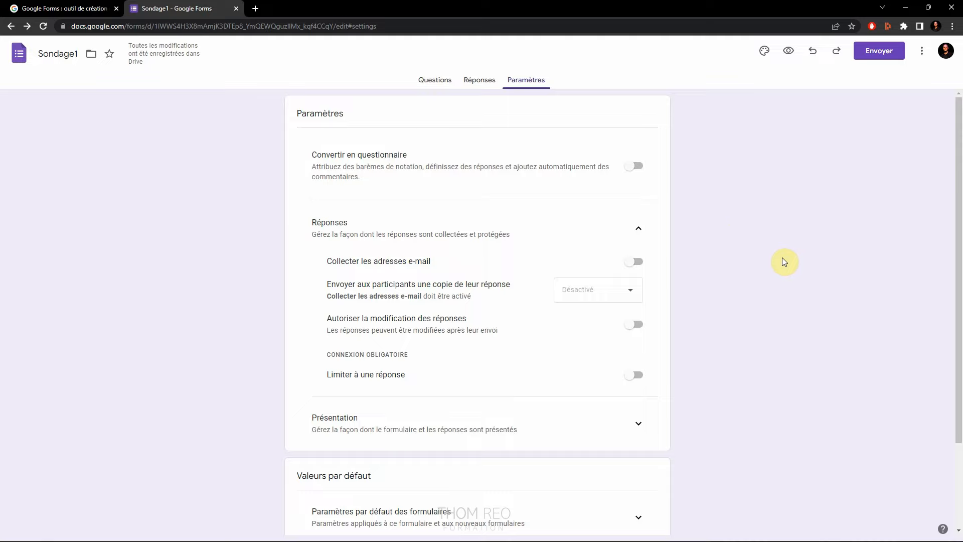
left_click(635, 262)
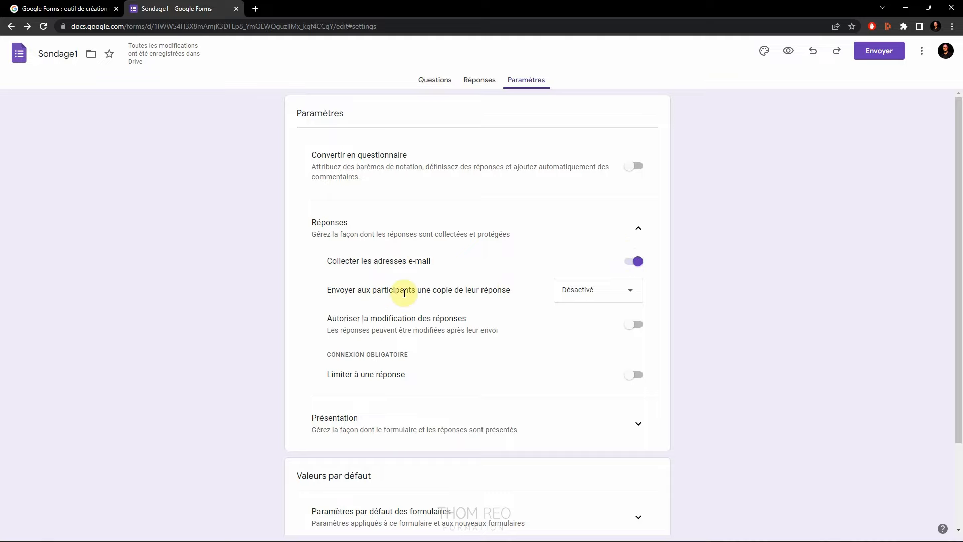
left_click(607, 296)
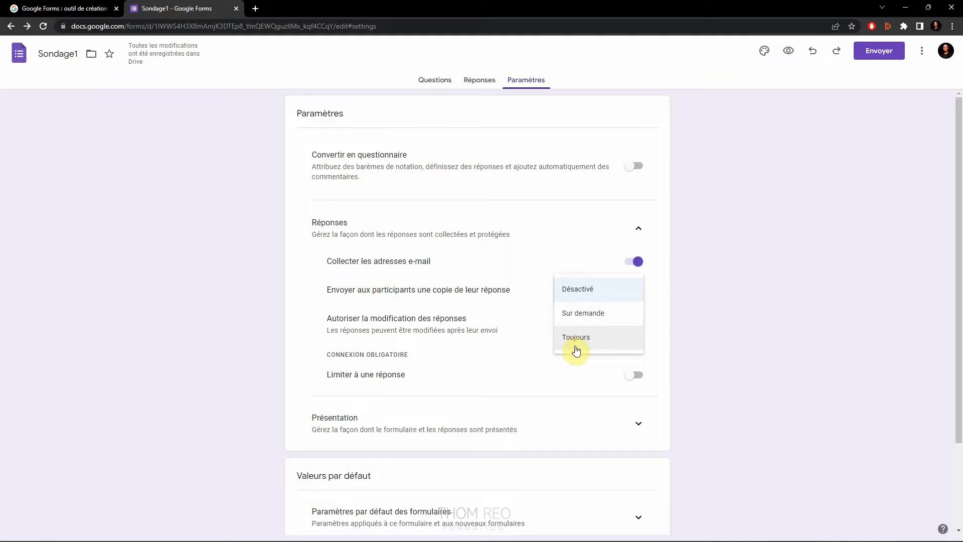
left_click(731, 297)
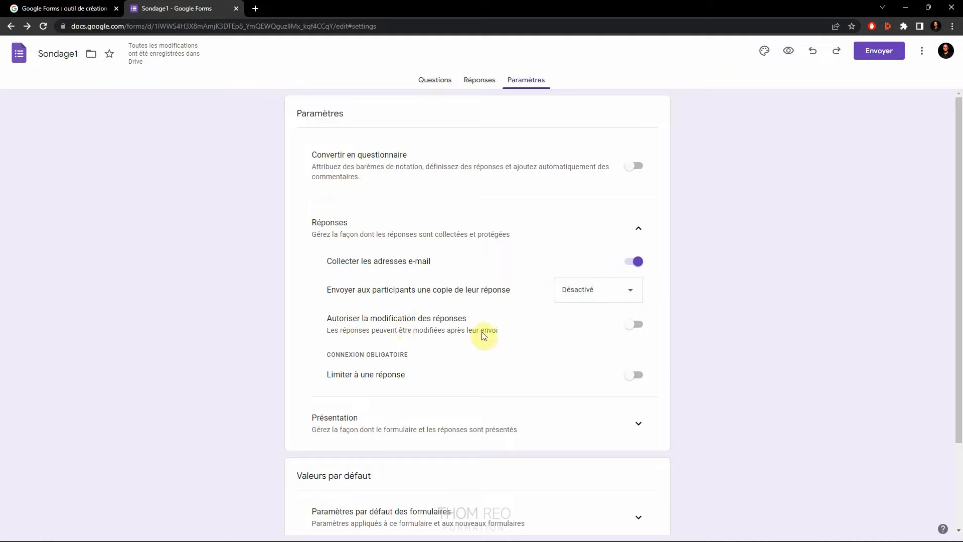
scroll(483, 331, "down", 1)
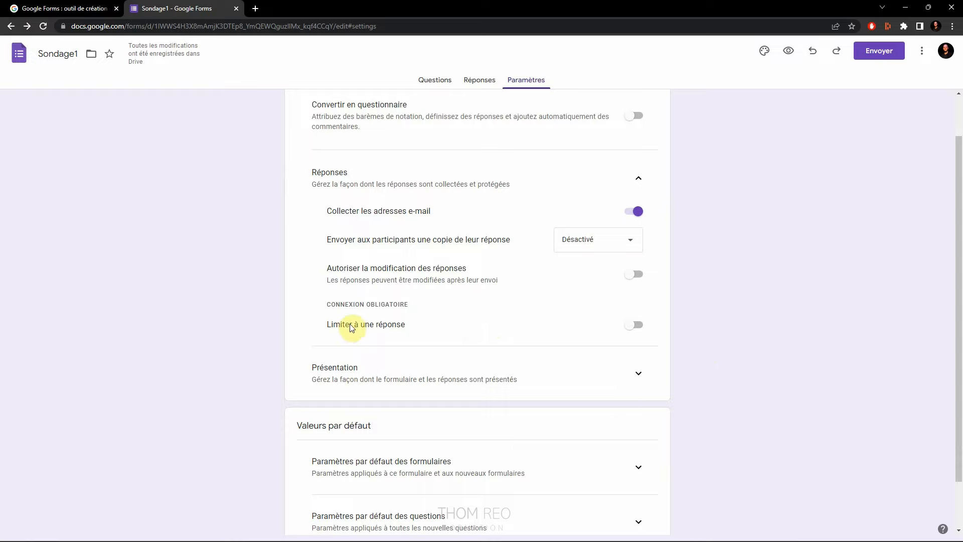
left_click(634, 327)
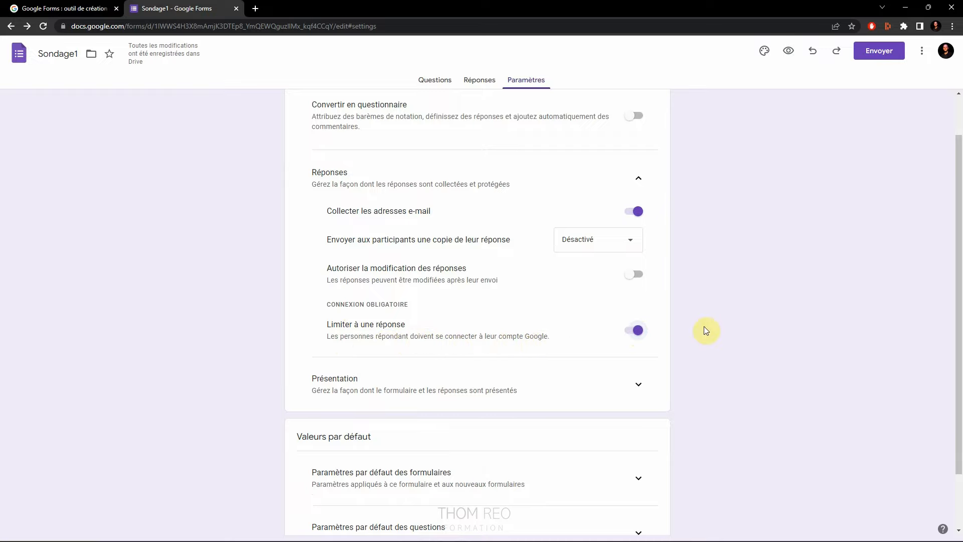
- Turn on the progress bar display in the form's presentation settings
scroll(703, 326, "down", 1)
left_click(640, 319)
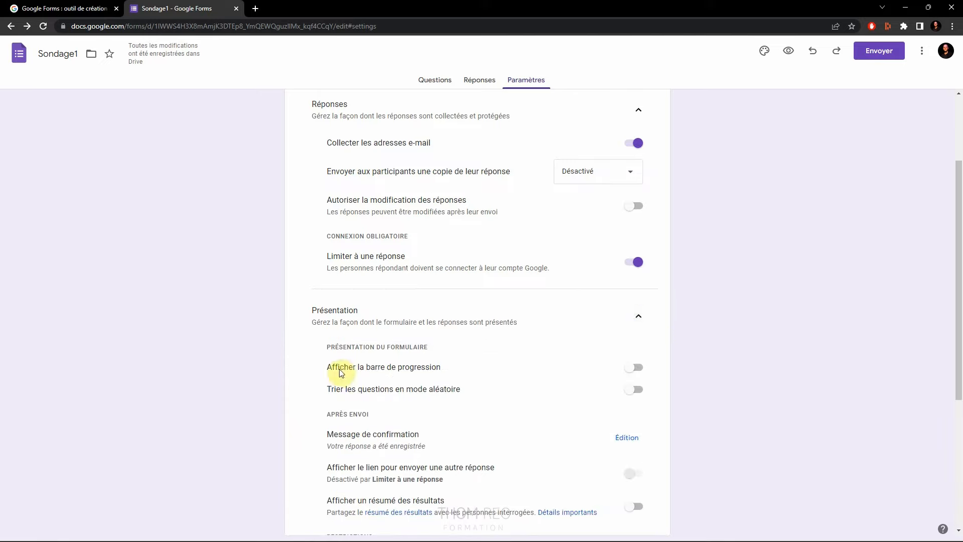
left_click(636, 368)
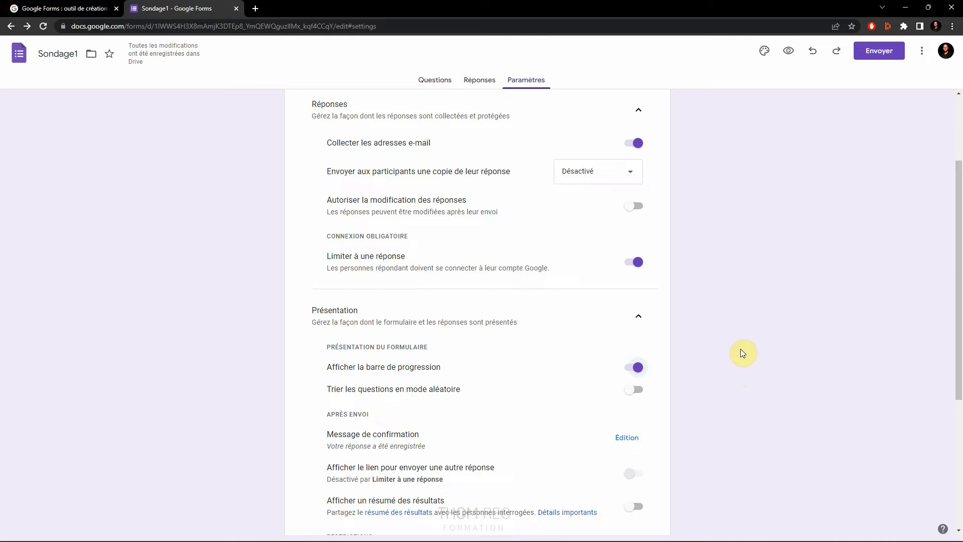
- Review the remaining presentation options and the default settings for forms and questions
scroll(741, 351, "down", 1)
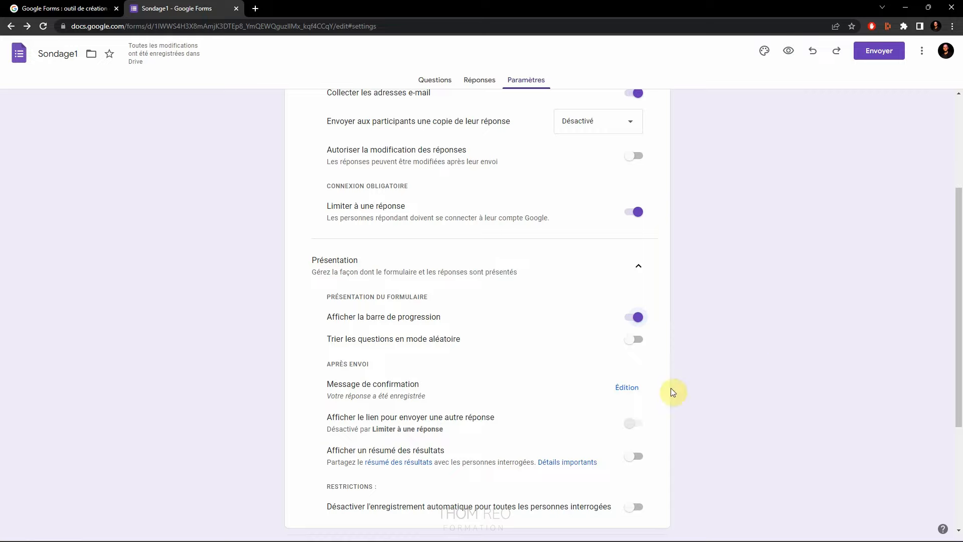
scroll(694, 360, "down", 1)
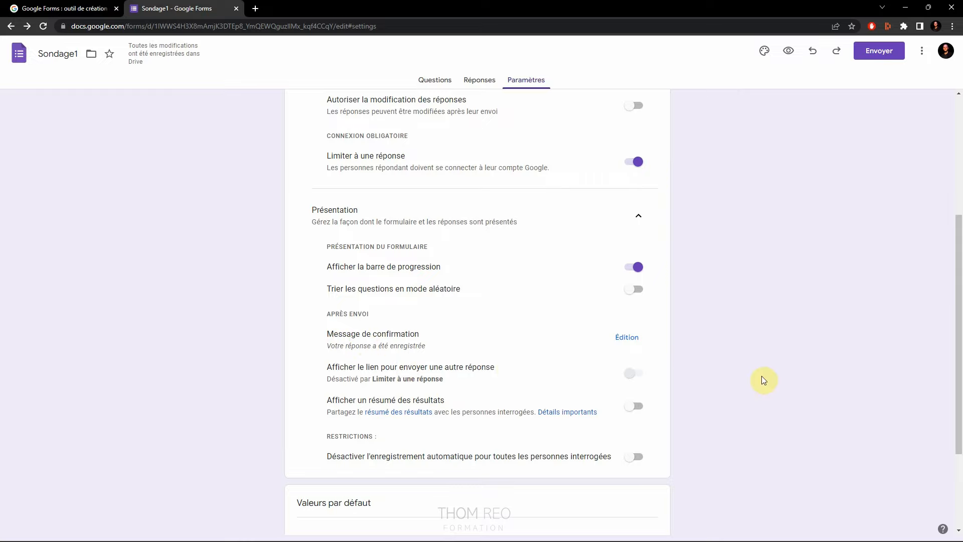
scroll(762, 380, "down", 2)
scroll(782, 388, "down", 1)
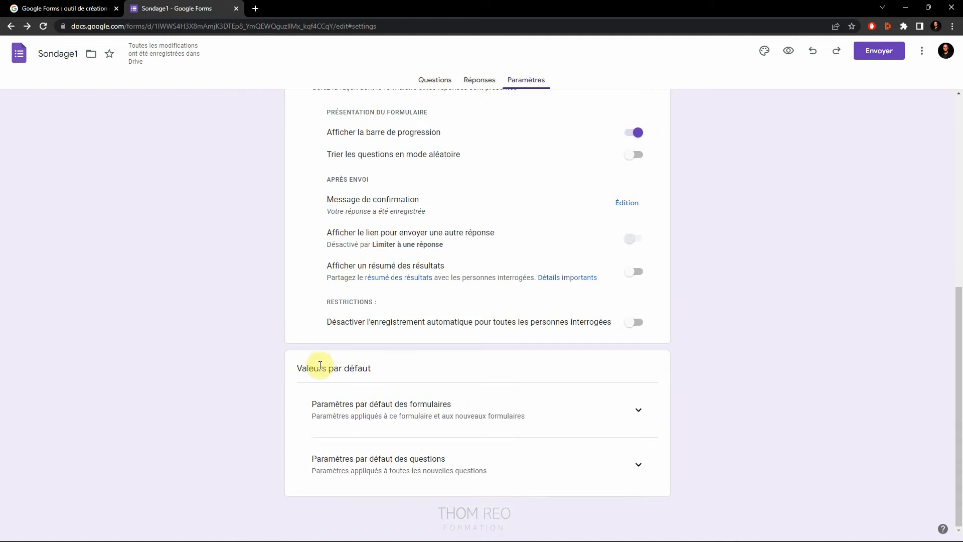
left_click(637, 410)
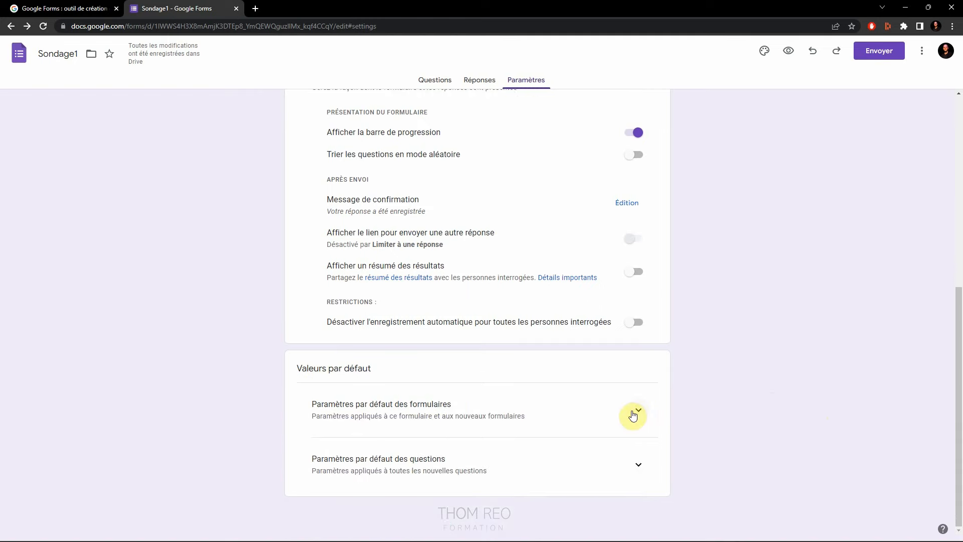
left_click(634, 491)
scroll(733, 430, "down", 1)
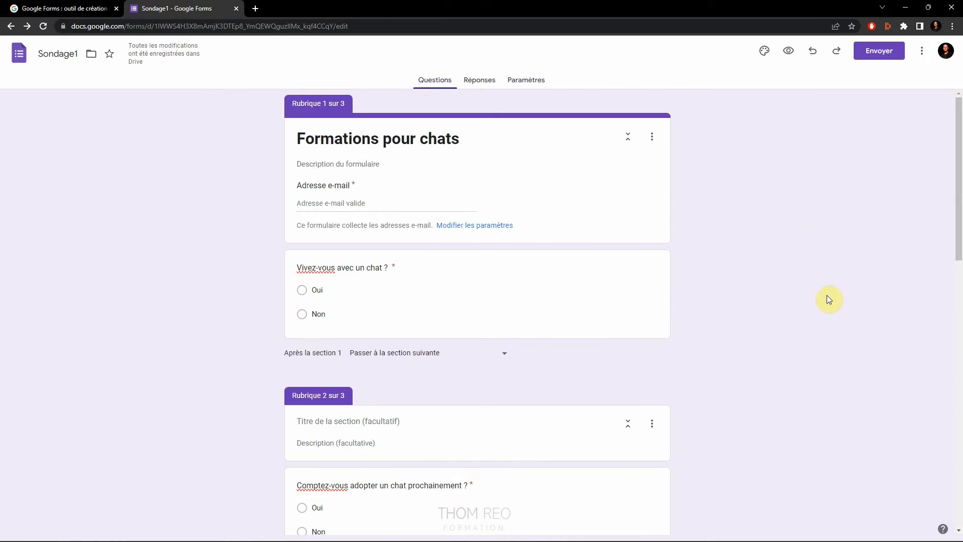
- In the form's theme, set the header font to Lexend and the question font to Lexend Gras at size 16
left_click(764, 53)
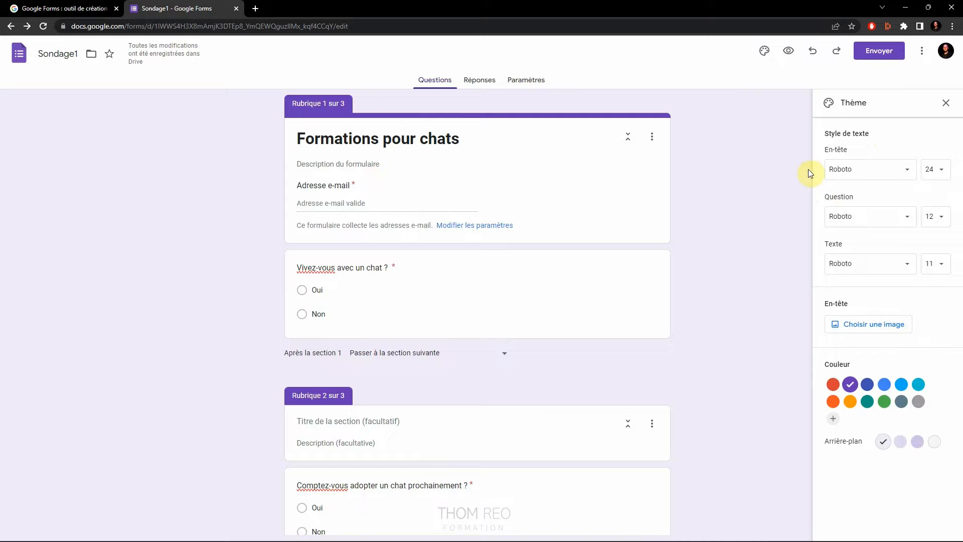
left_click(859, 169)
left_click(856, 232)
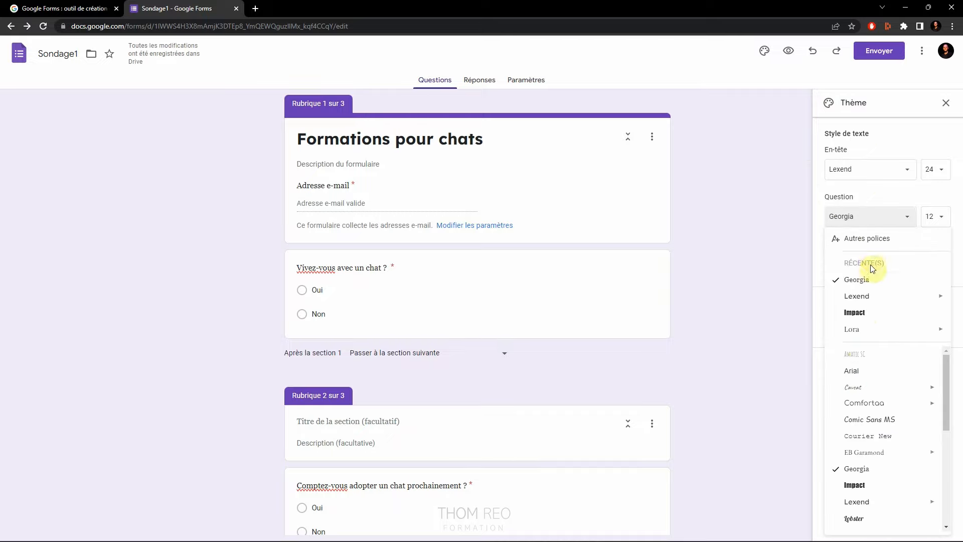
mouse_move(874, 297)
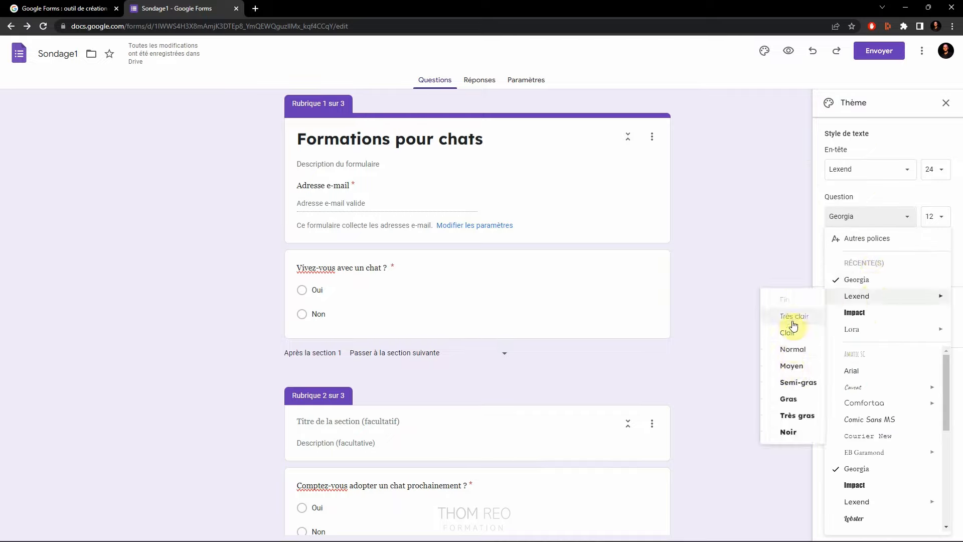
left_click(789, 401)
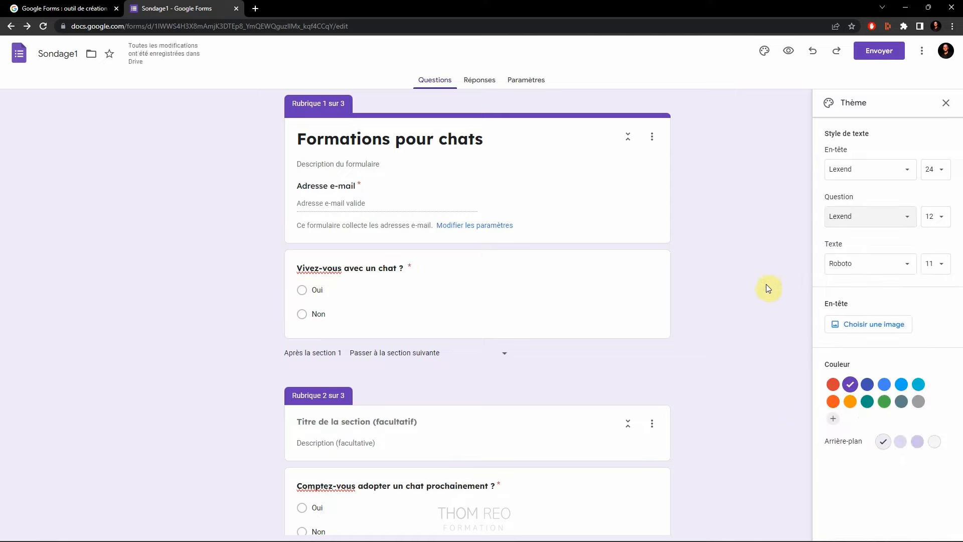
left_click(935, 217)
left_click(934, 300)
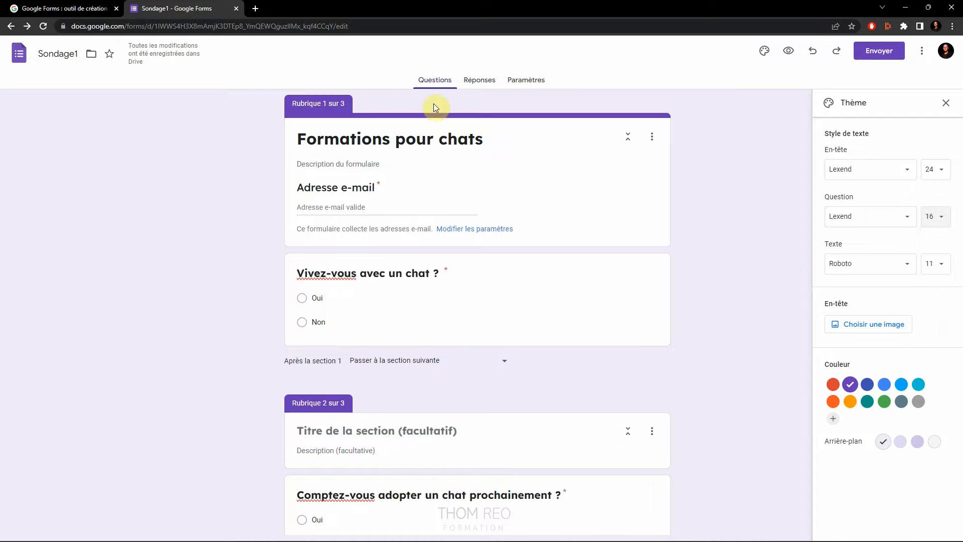
- Set the header image to the illustrated bookshelf from the Travail et école themes
left_click(867, 323)
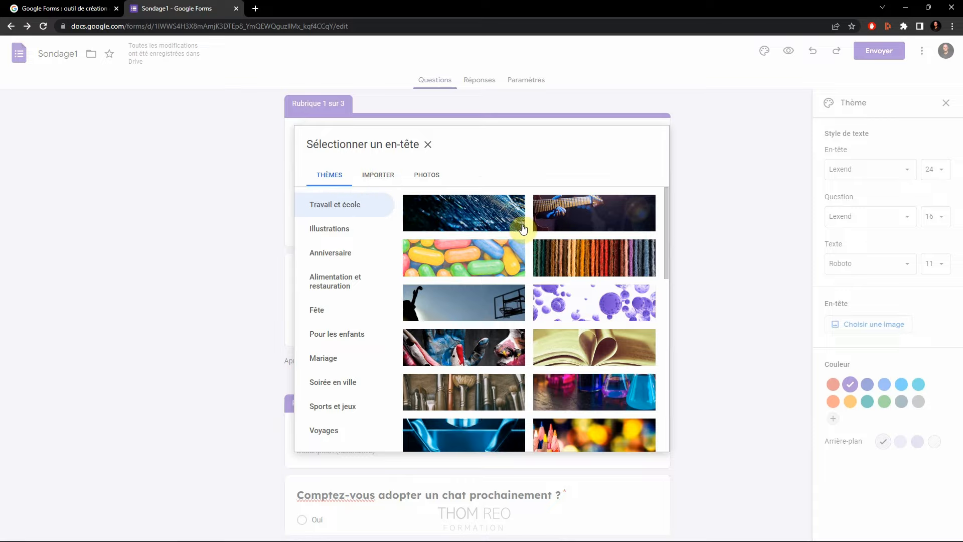
scroll(522, 247, "down", 10)
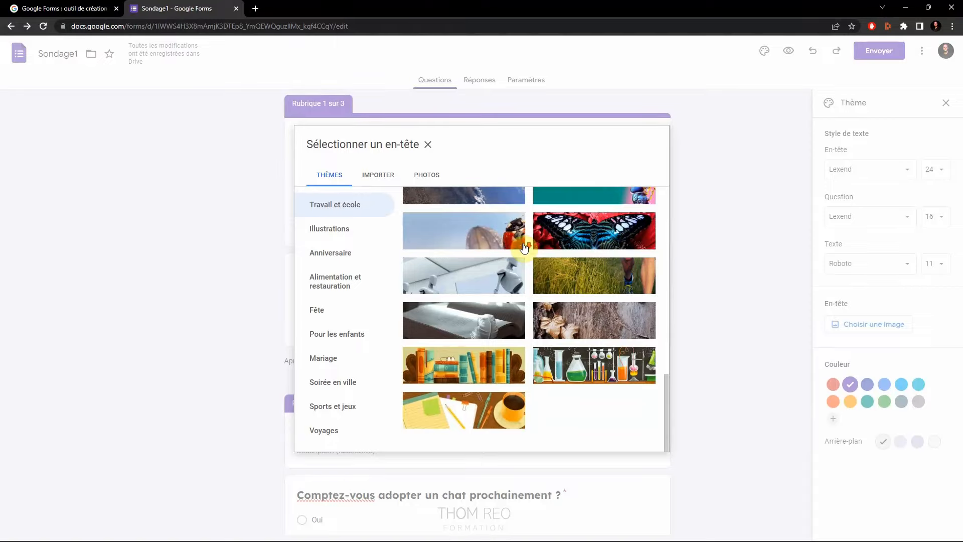
left_click(457, 374)
left_click(639, 437)
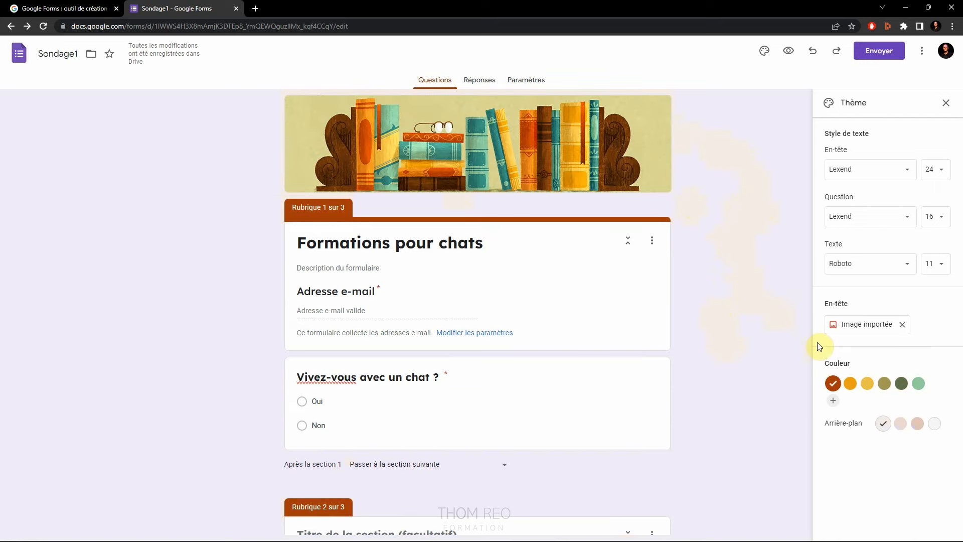
- Try the orange, yellow, olive and green theme colours on the form
left_click(850, 383)
left_click(871, 385)
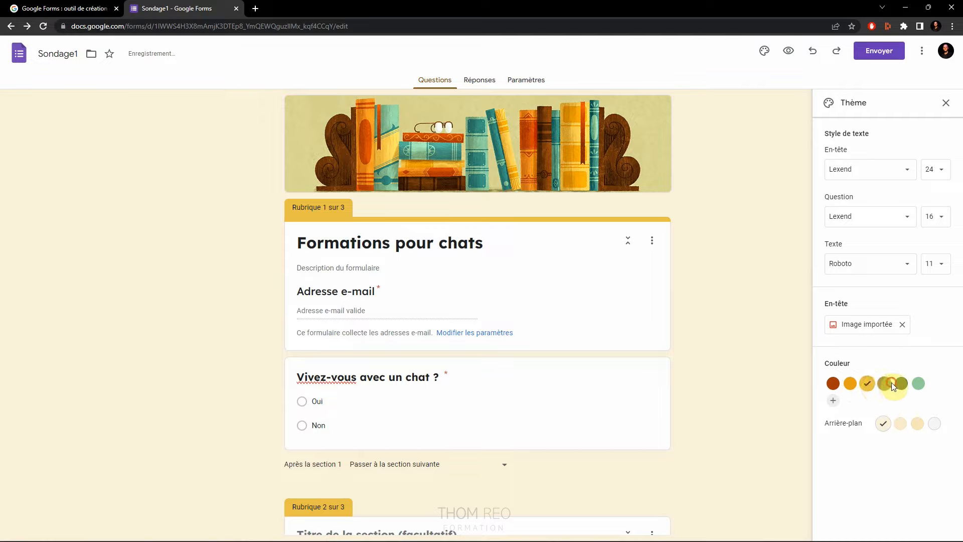
left_click(886, 384)
left_click(902, 384)
left_click(920, 385)
left_click(902, 384)
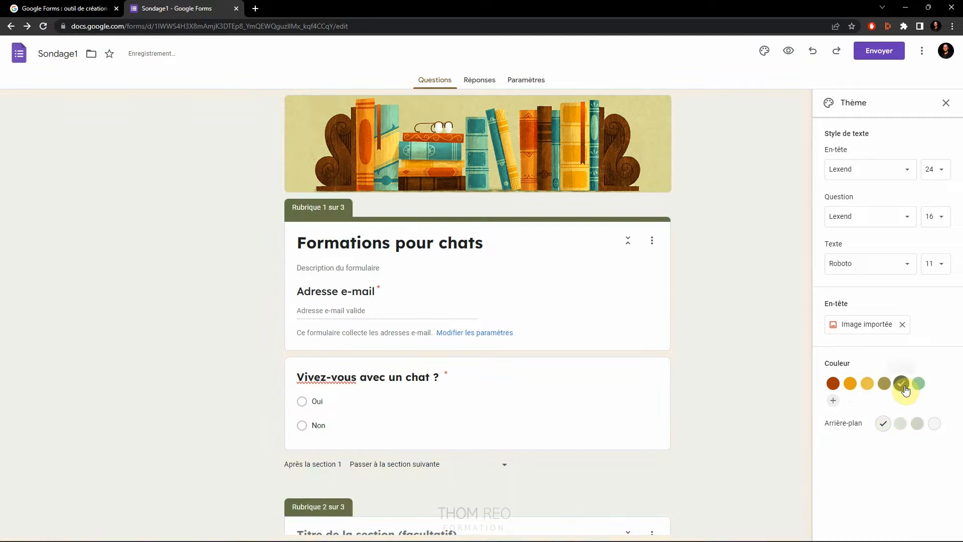
- Set the theme colour to the reddish-brown swatch and the background to its darkest tint
left_click(833, 383)
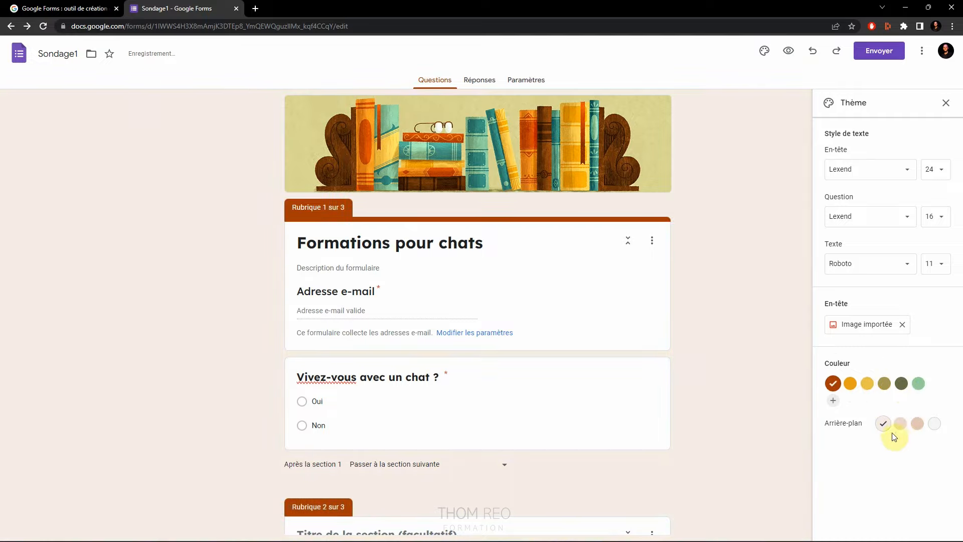
left_click(900, 424)
left_click(918, 424)
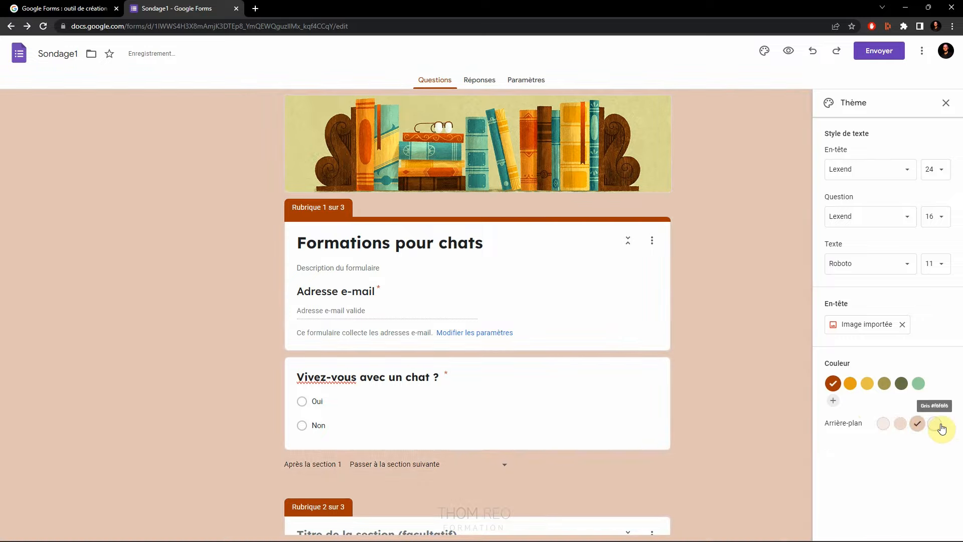
left_click(937, 425)
left_click(917, 425)
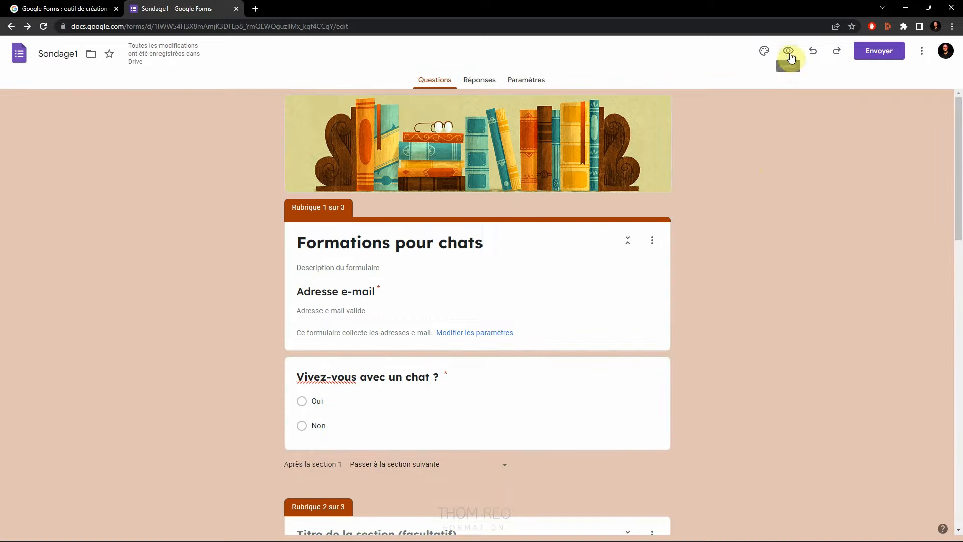
- Preview the form and complete its first two pages with the respondent's e-mail, Non to living with a cat and Oui to adopting one
left_click(790, 53)
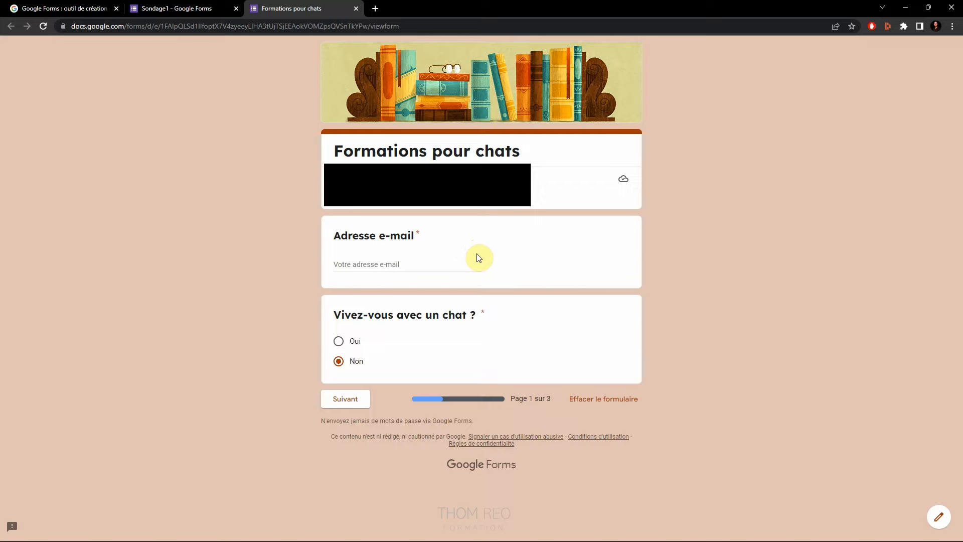
left_click(410, 264)
type("aa@bb.cc")
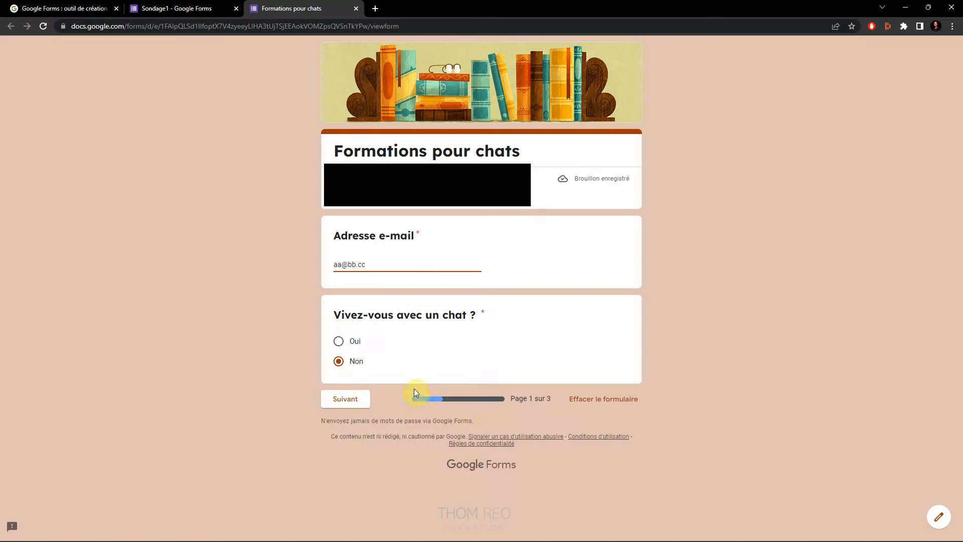
left_click(346, 399)
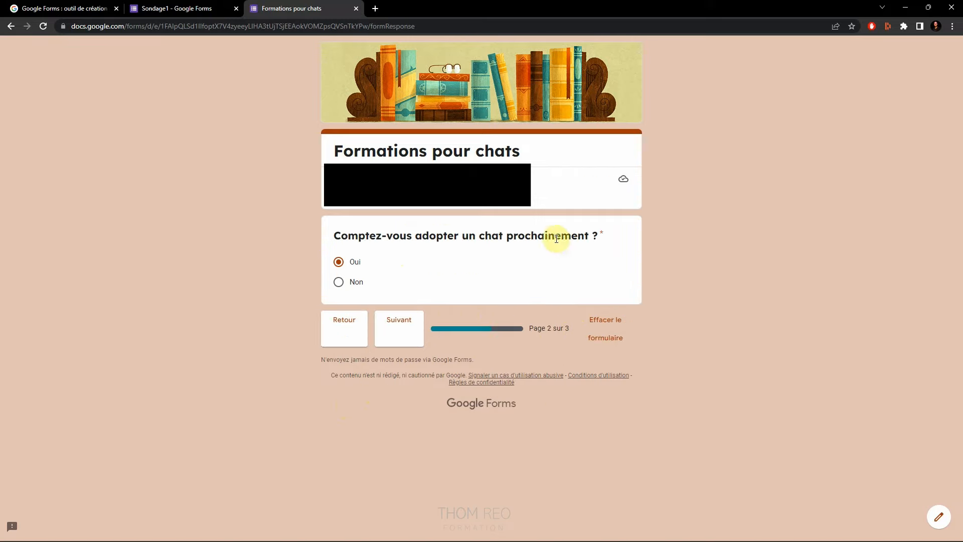
left_click(394, 325)
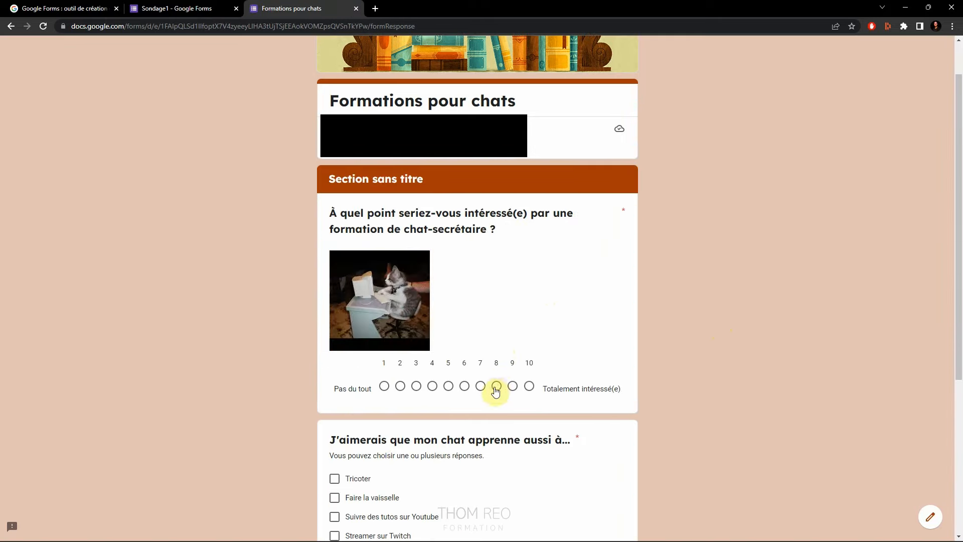
- Rate the chat-secrétaire training 9, choose Faire la vaisselle and Streamer sur Twitch, and submit the response before closing the preview
left_click(513, 386)
scroll(678, 314, "down", 5)
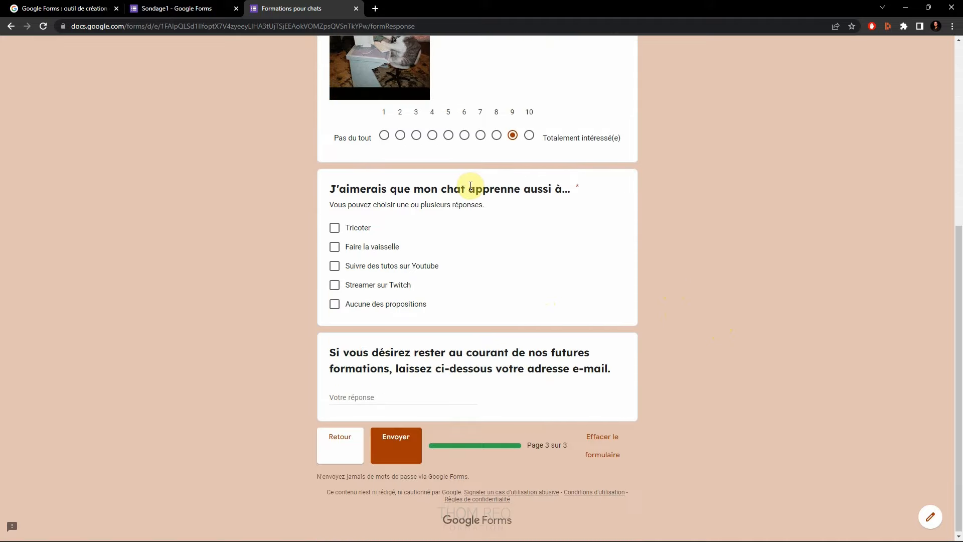
left_click(334, 247)
left_click(334, 285)
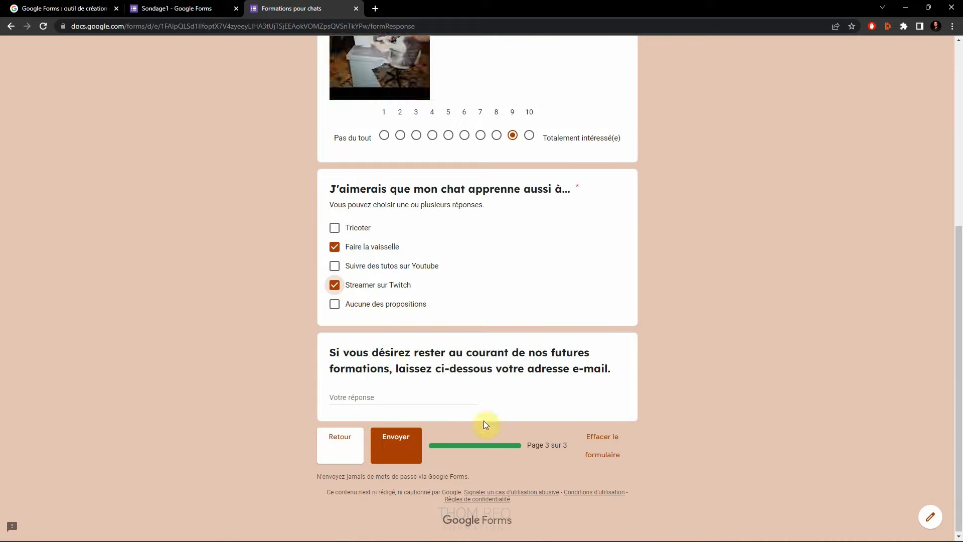
left_click(403, 450)
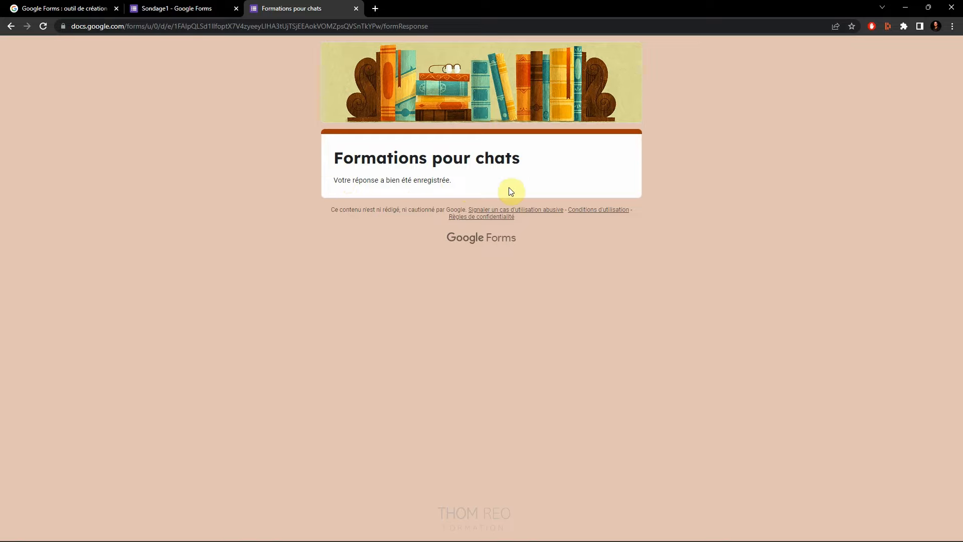
key("ctrl+w")
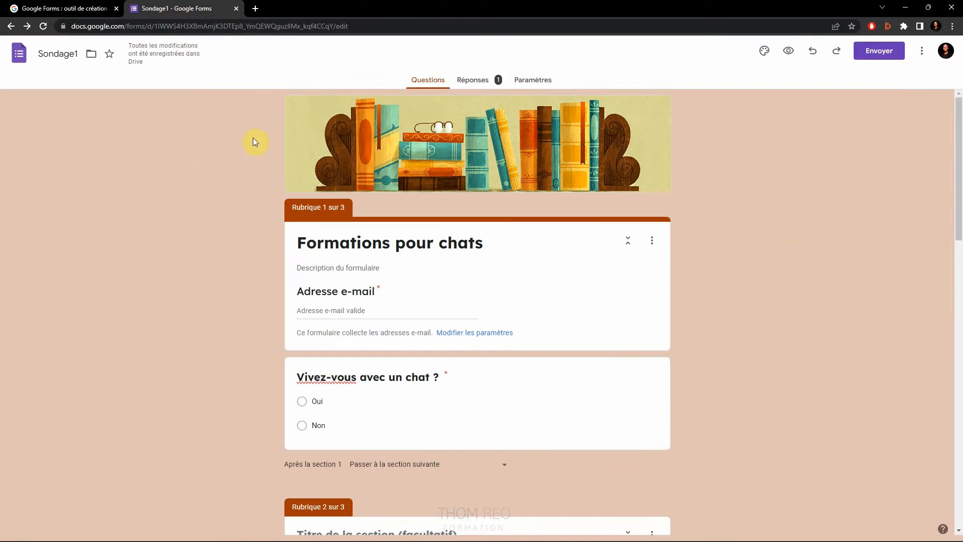
- Examine the response summary, including the e-mail list and the chart for each question
left_click(480, 85)
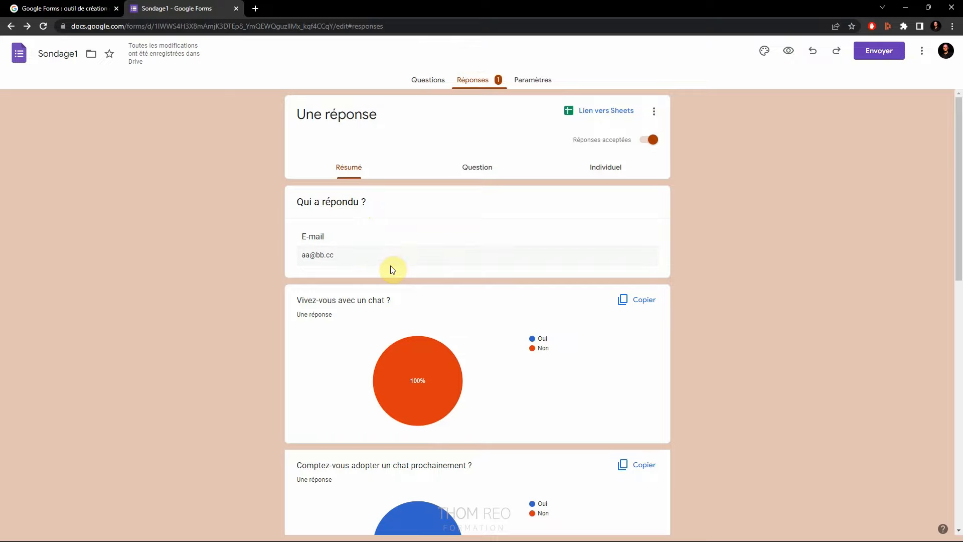
scroll(327, 231, "down", 3)
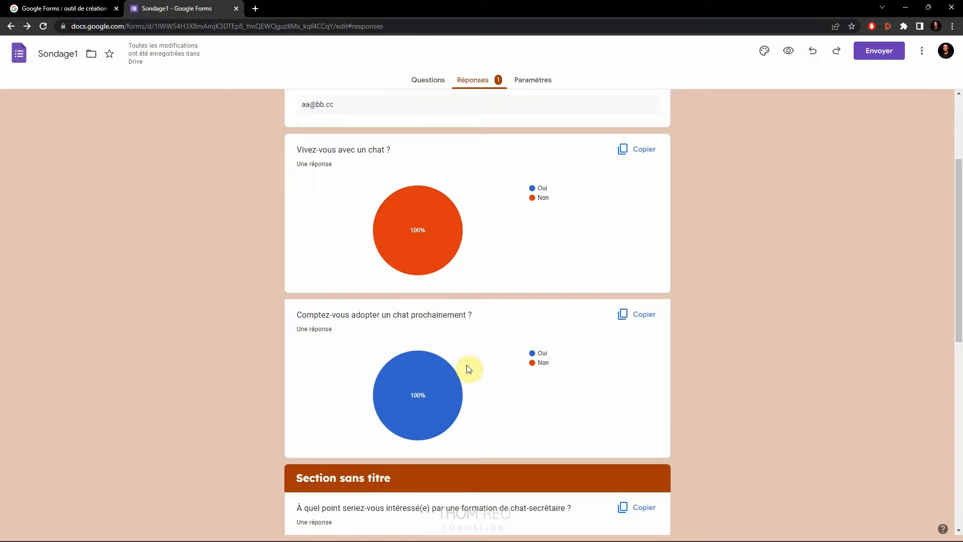
scroll(469, 370, "down", 6)
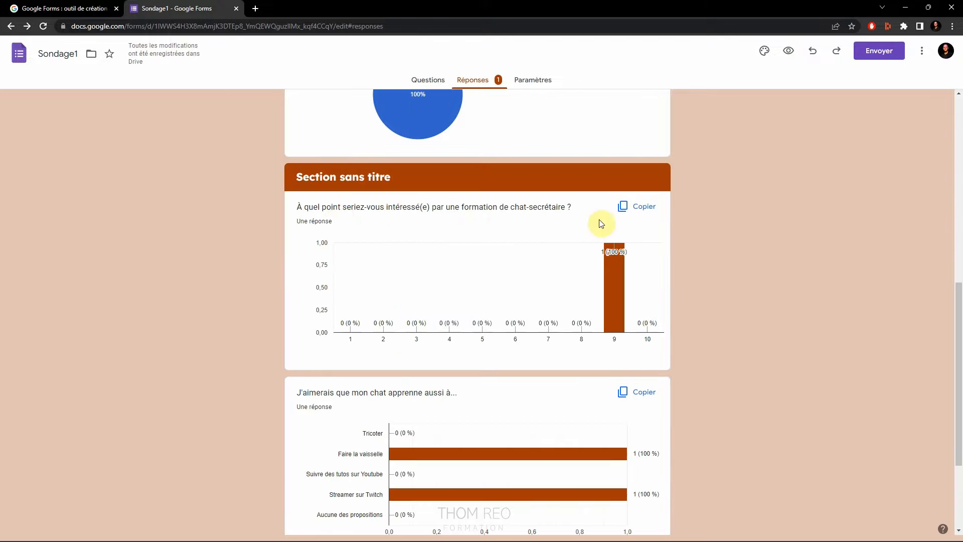
mouse_move(610, 258)
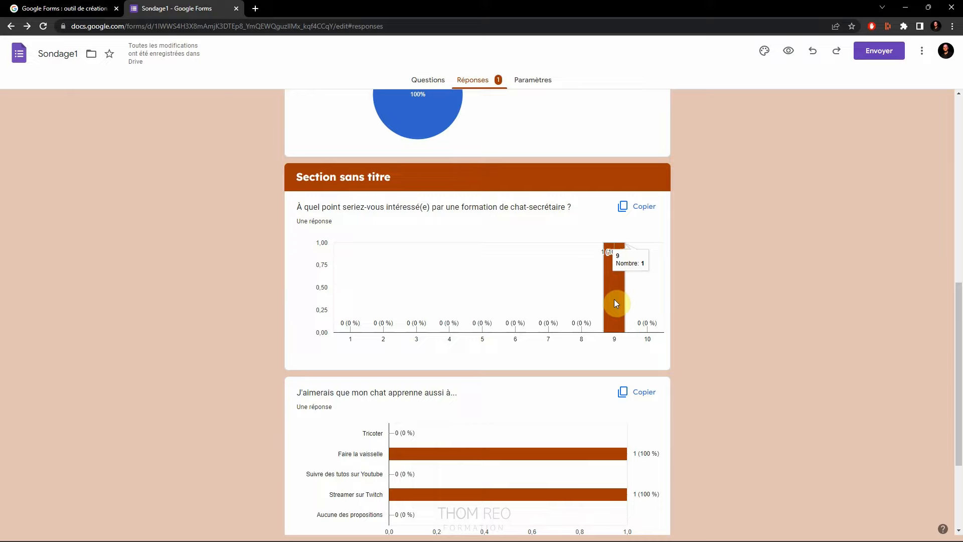
scroll(614, 299, "down", 3)
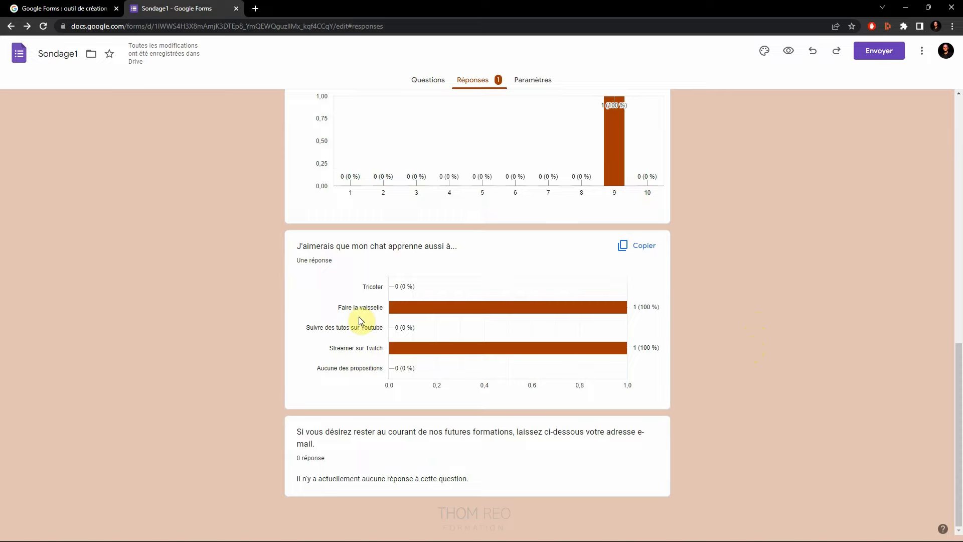
mouse_move(577, 312)
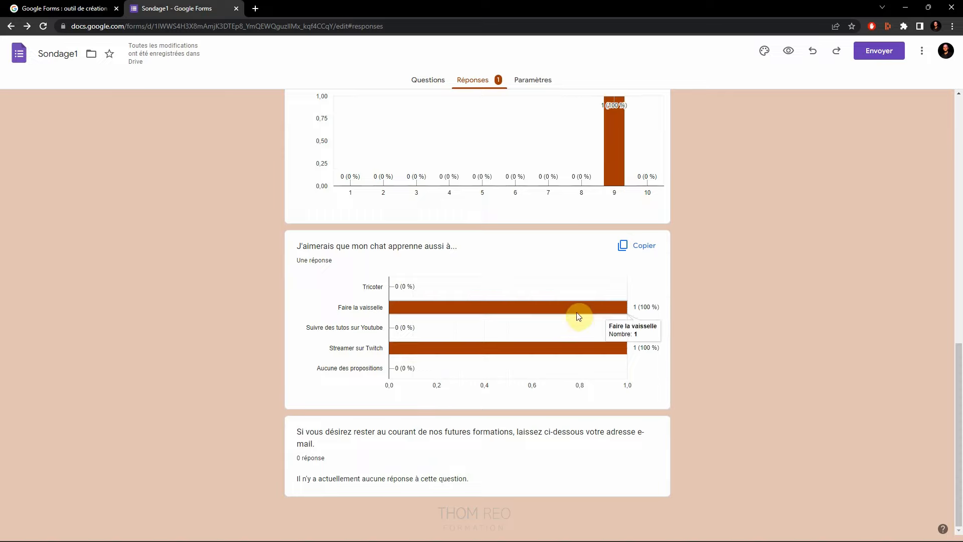
mouse_move(617, 138)
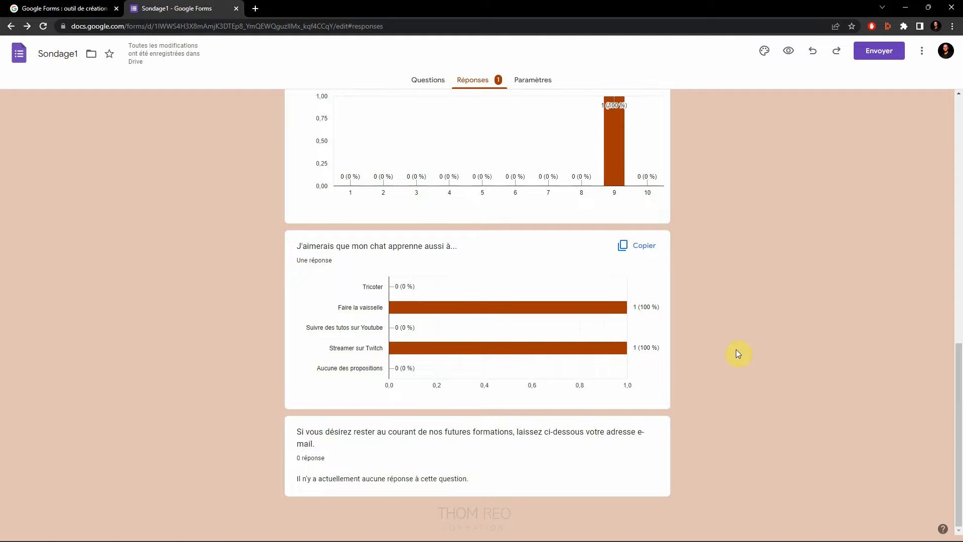
- Link the form's responses to a new Google Sheets spreadsheet and look through its answer columns
scroll(737, 350, "up", 15)
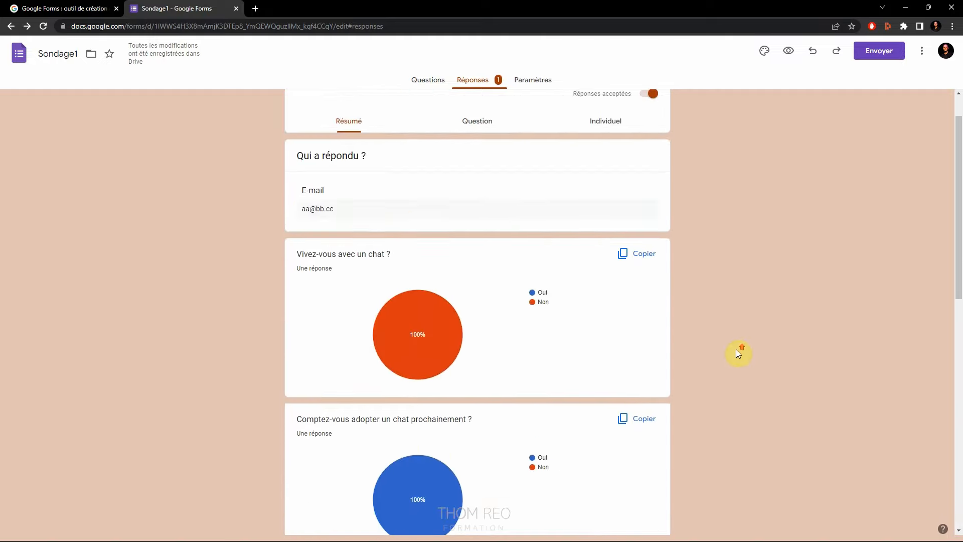
scroll(738, 353, "up", 1)
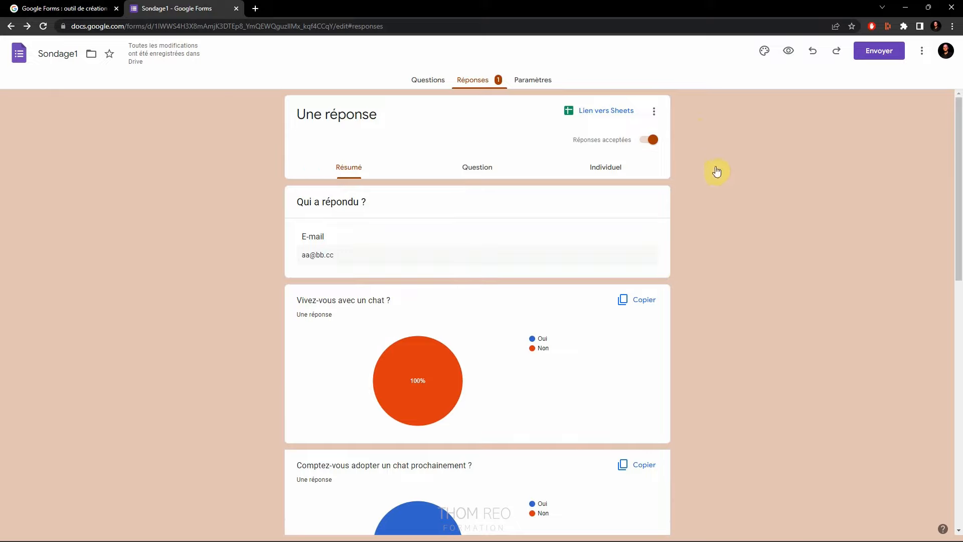
left_click(604, 115)
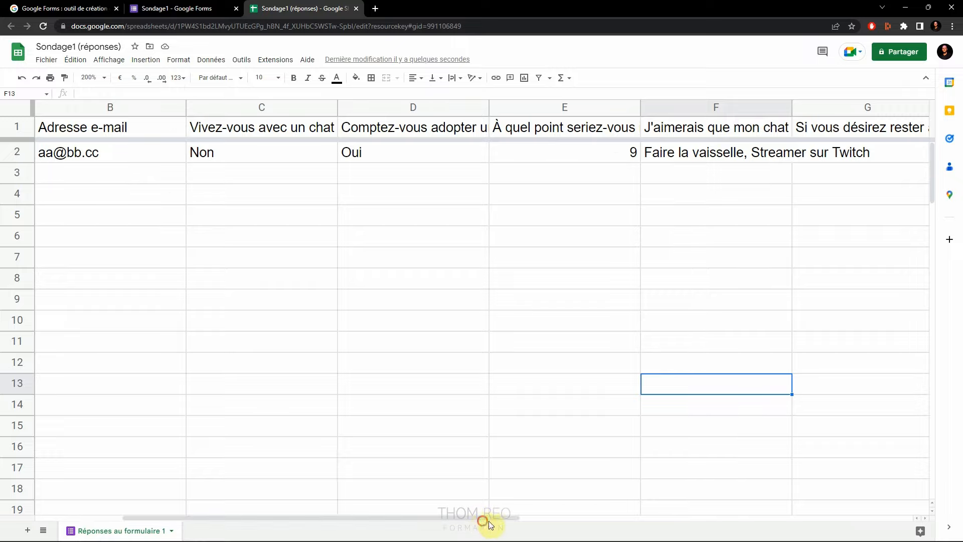
left_click_drag(499, 520, 788, 522)
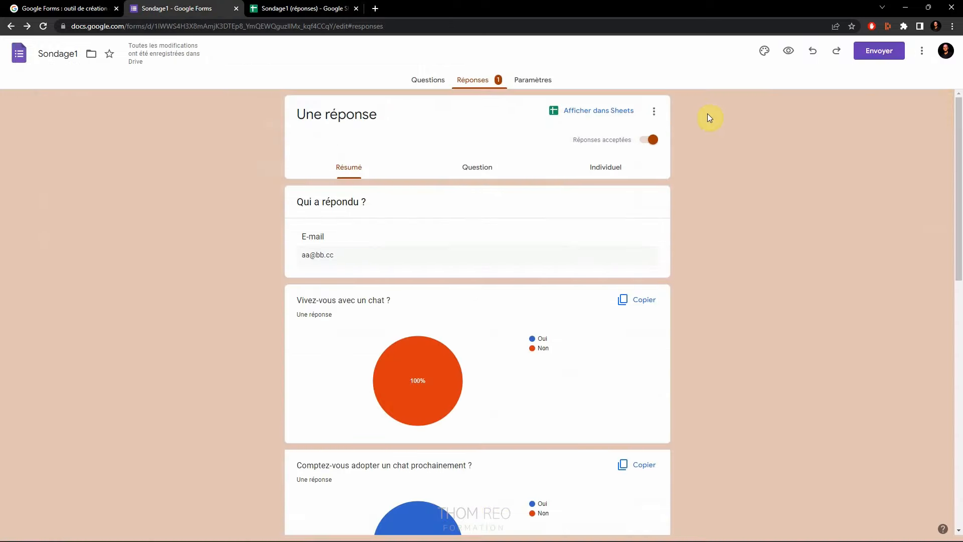
- Check the management options for the collected responses in Google Forms and return to the form's questions
left_click(656, 112)
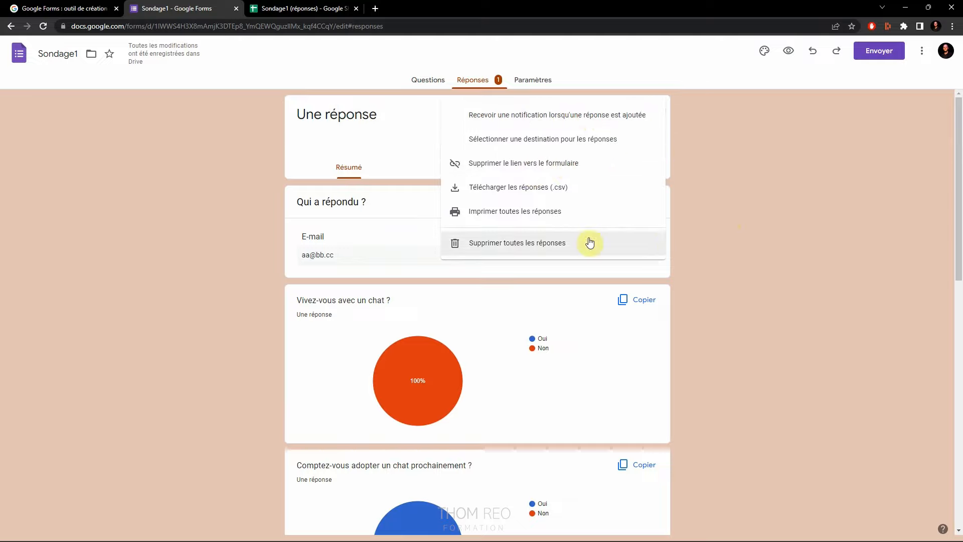
key("alt+Left")
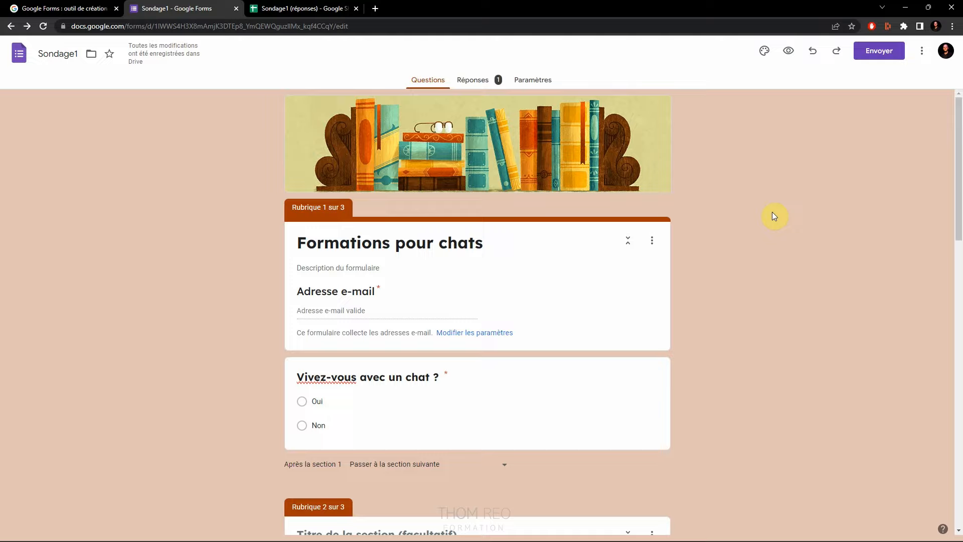
- Examine the form's sending options, covering the e-mail recipient, subject and message fields and sharing by link
left_click(892, 55)
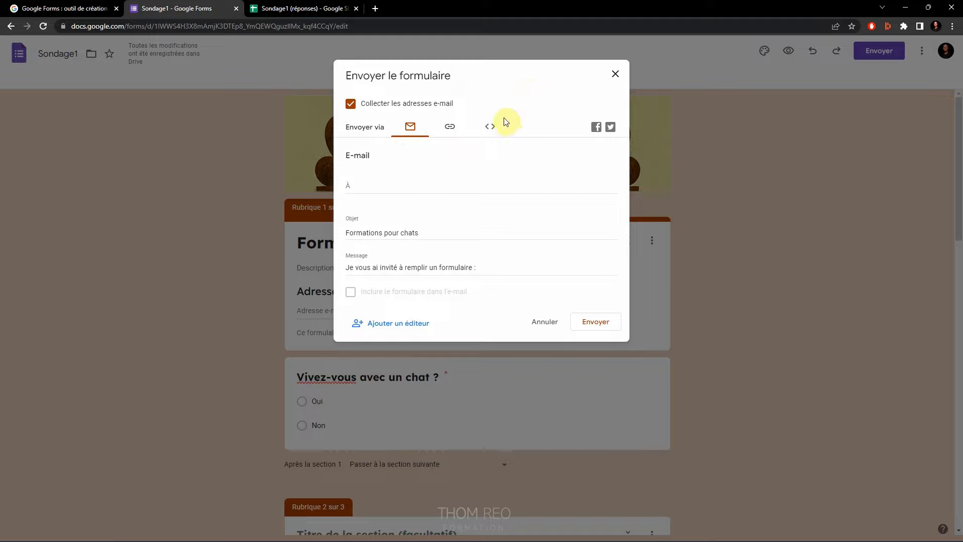
left_click(354, 189)
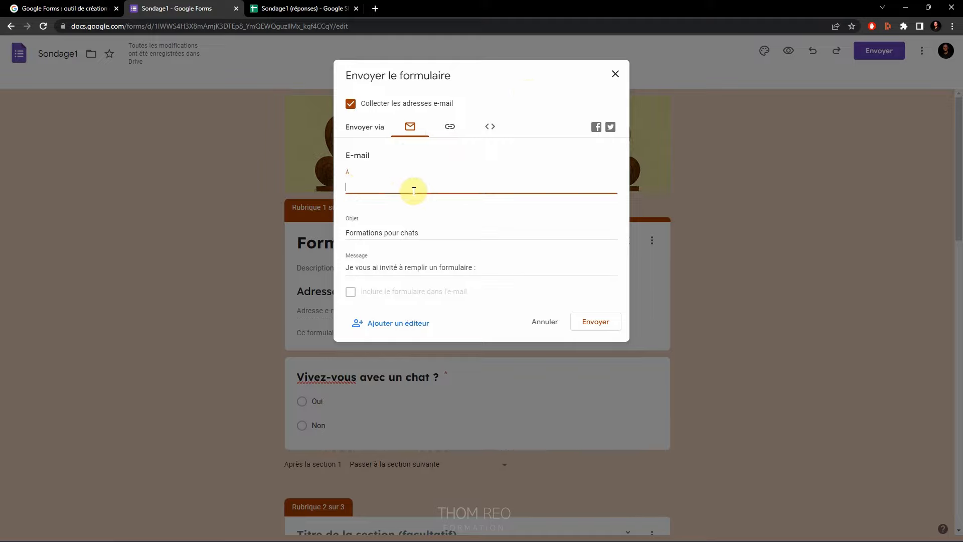
left_click(418, 230)
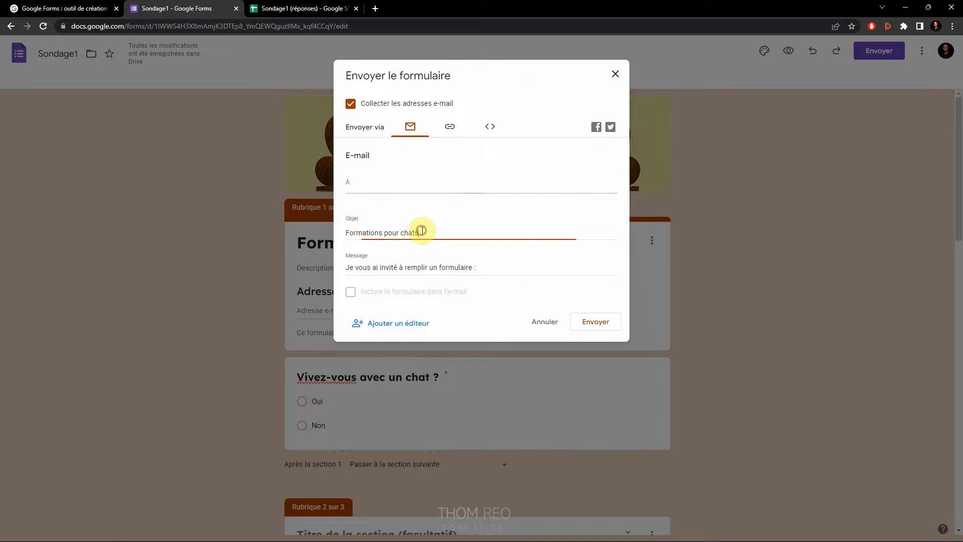
left_click(484, 266)
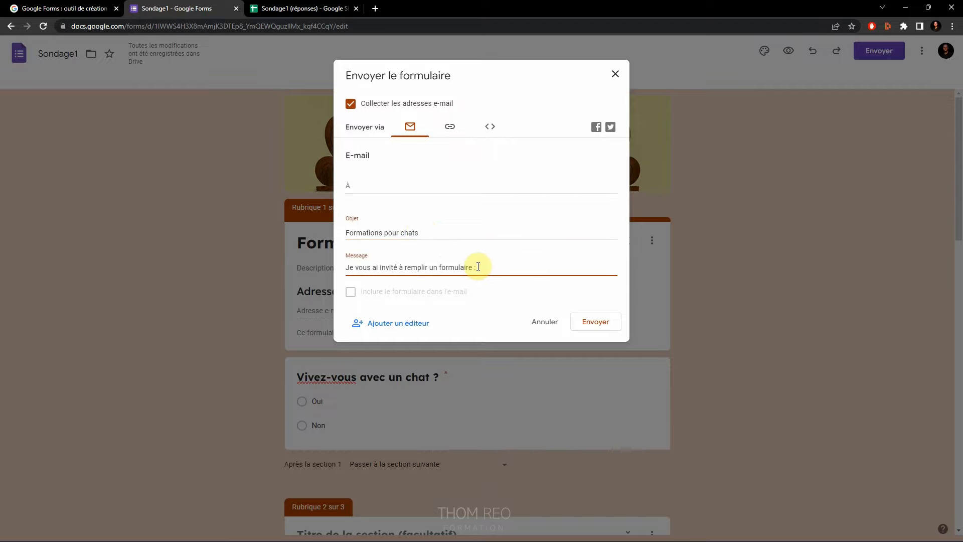
left_click(452, 129)
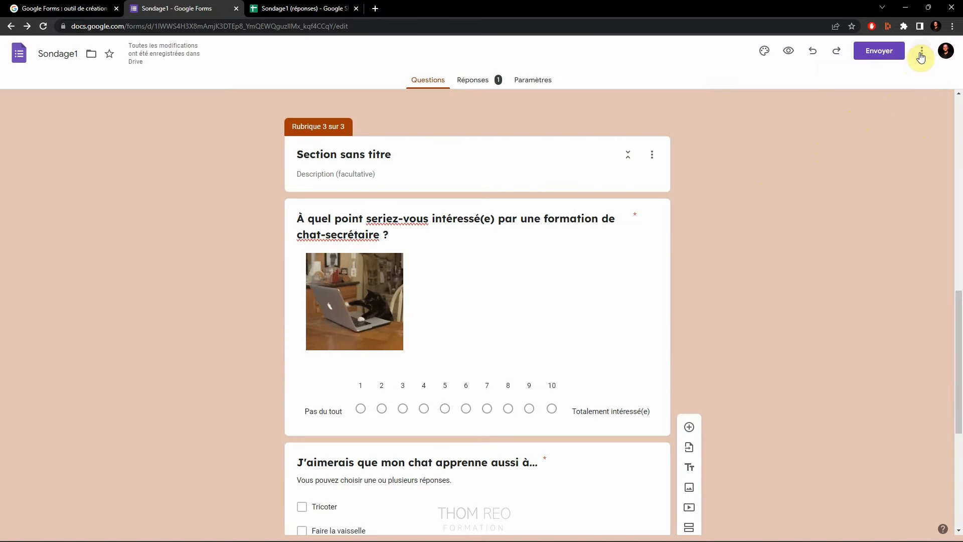
left_click(921, 54)
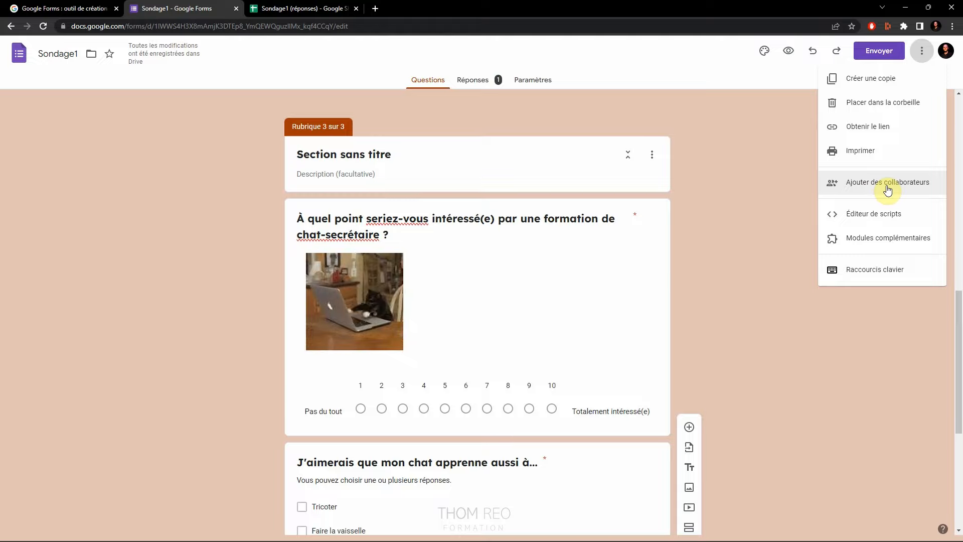
left_click(743, 184)
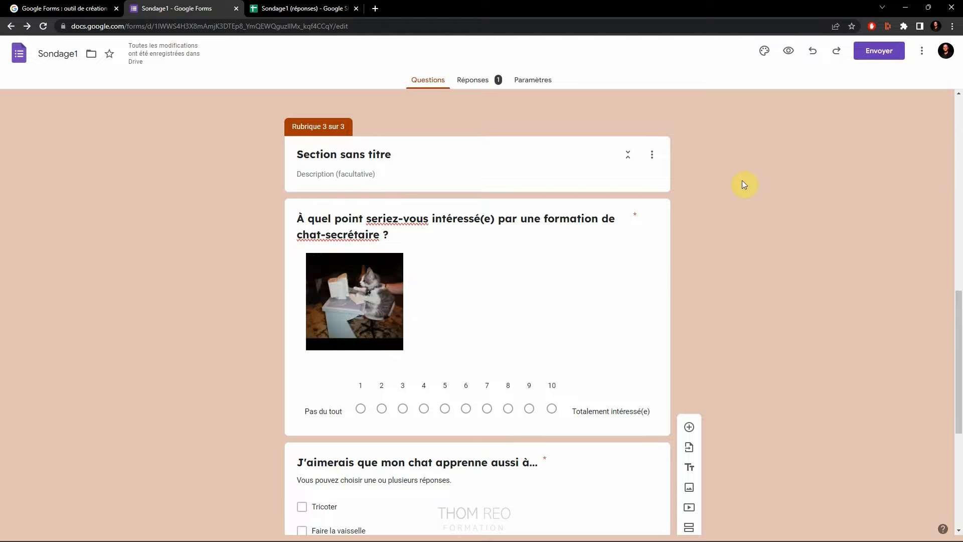